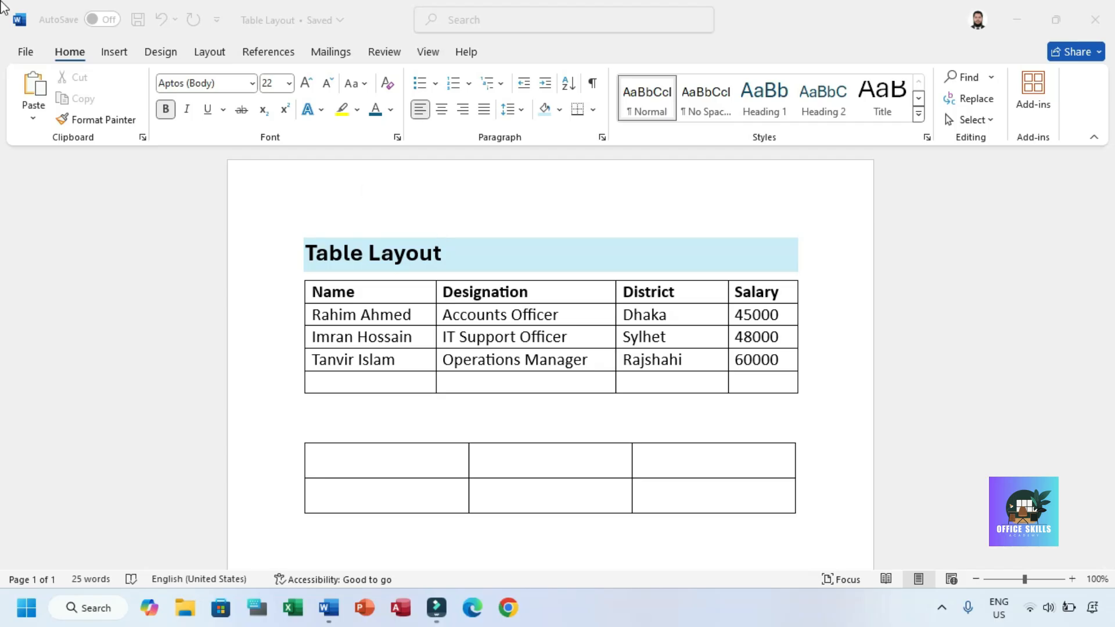
Place the cursor in the first data row of the employee table and display the table layout tools
click(319, 290)
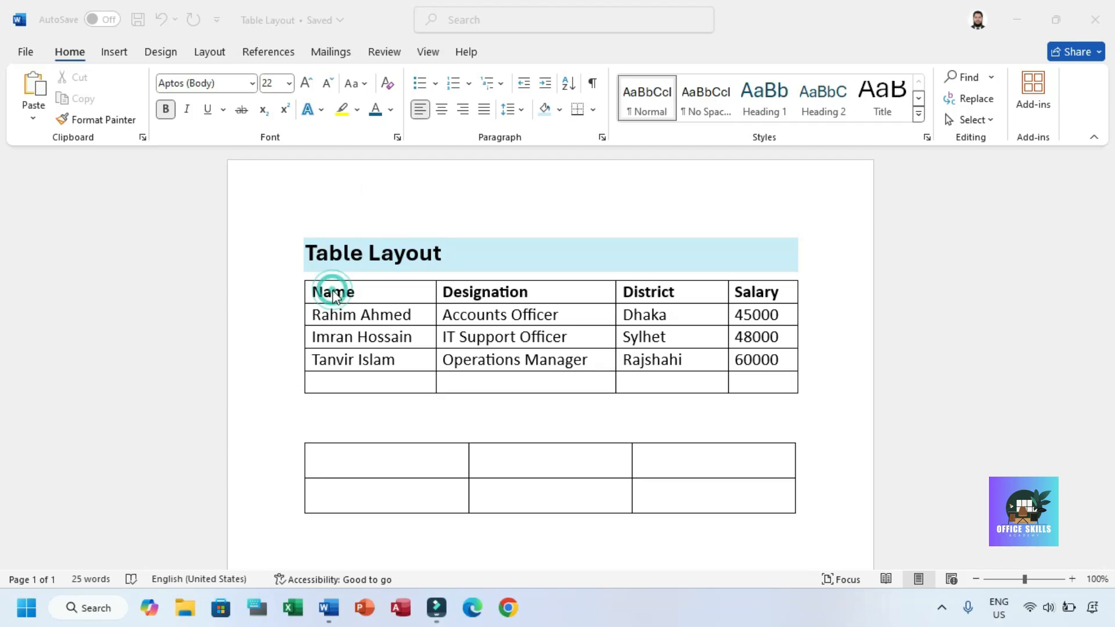
click(298, 274)
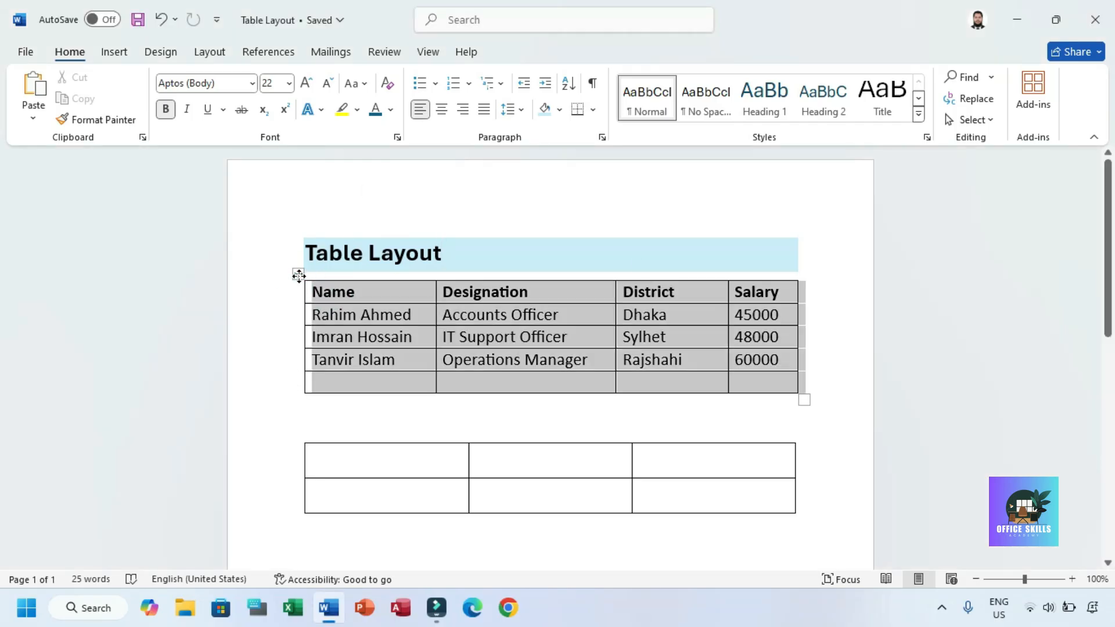
click(394, 317)
click(418, 316)
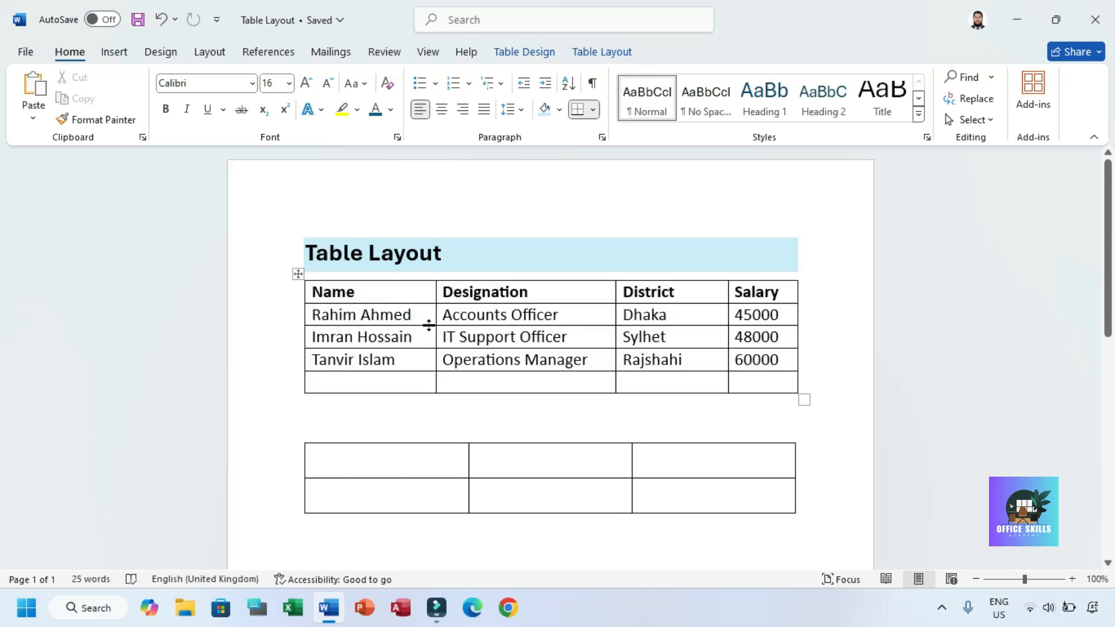
click(616, 52)
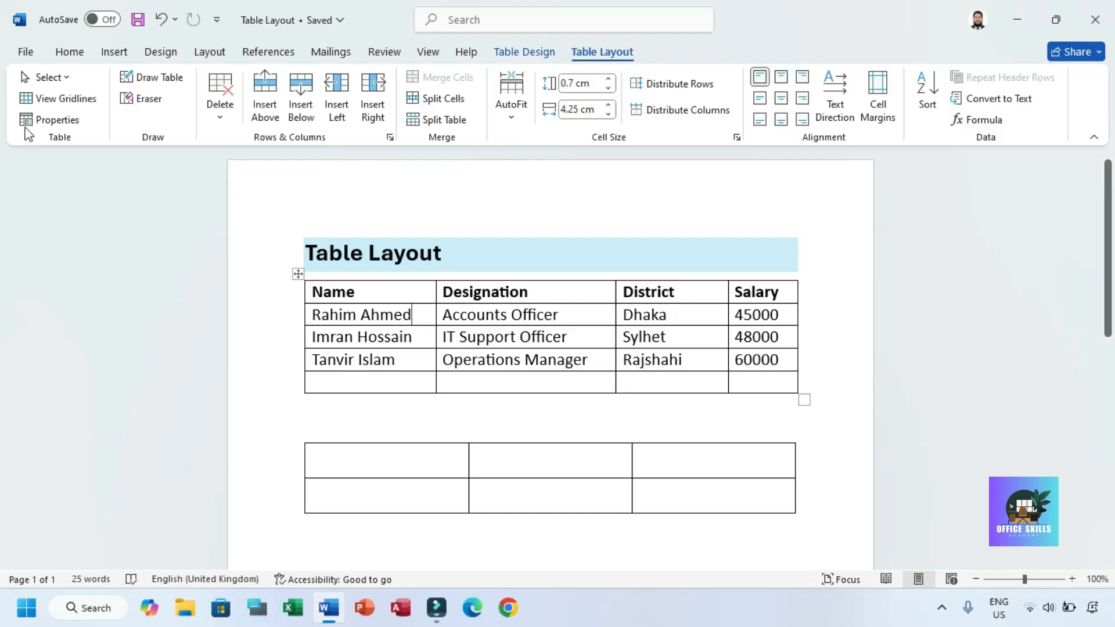
click(298, 274)
click(375, 299)
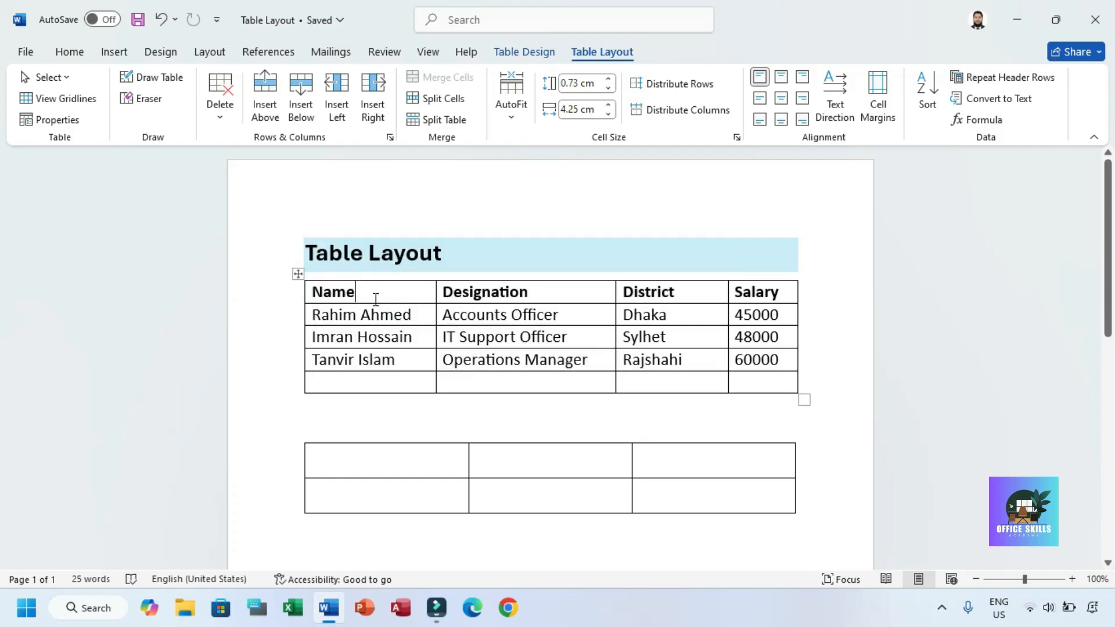
drag(311, 292, 749, 286)
click(403, 360)
drag(363, 335, 730, 377)
click(345, 325)
click(345, 325)
Select the Name header cell with Select Cell, and from that same cell select its whole column with Select Column
click(367, 296)
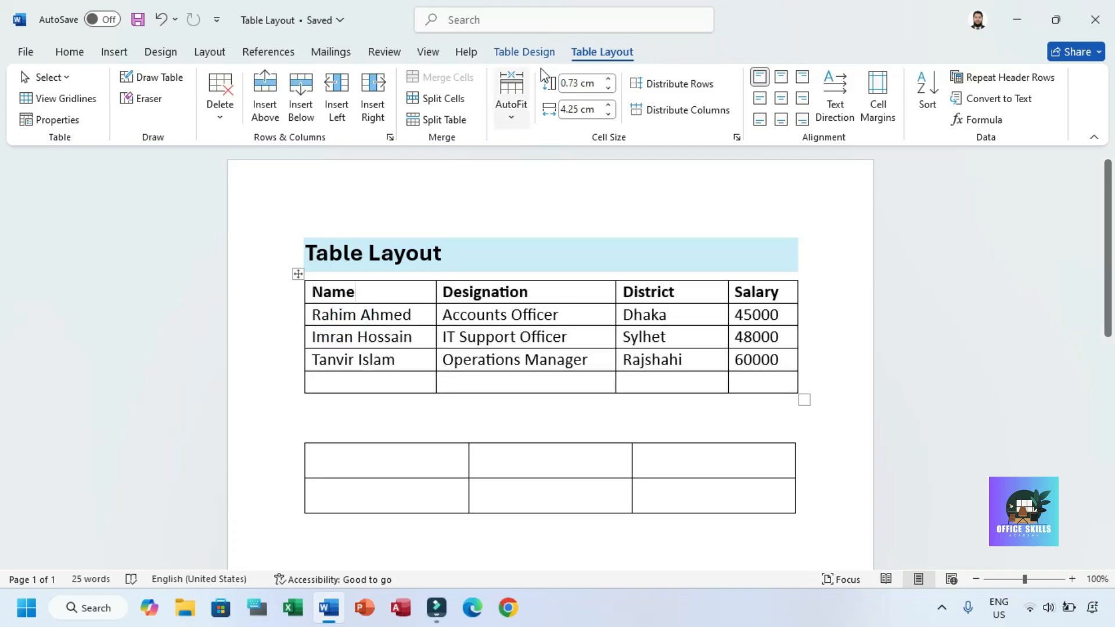
click(64, 80)
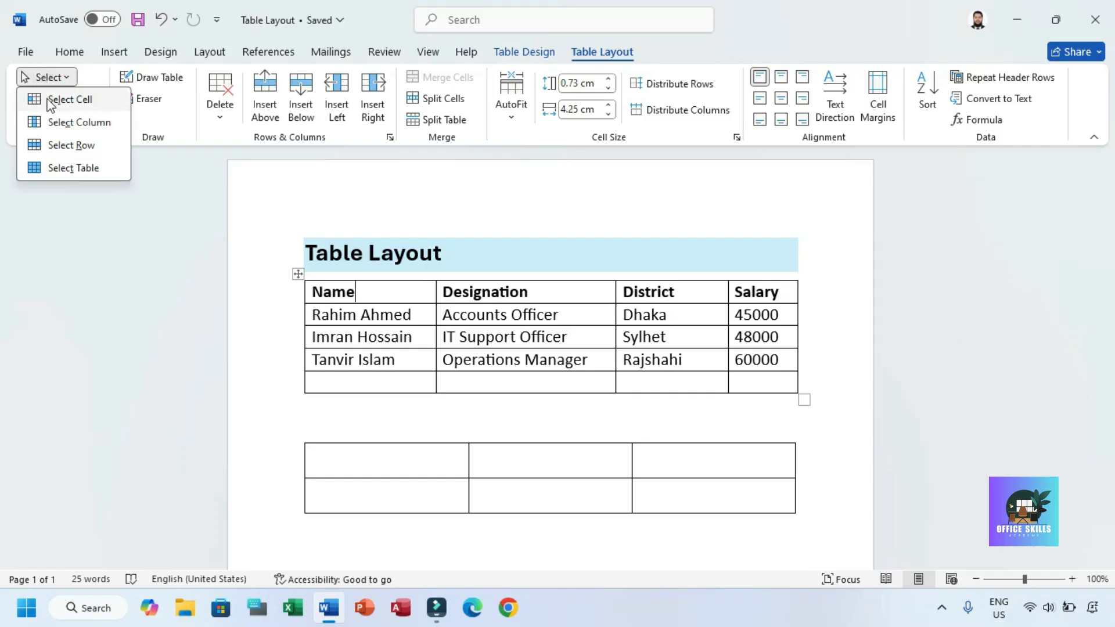
click(57, 99)
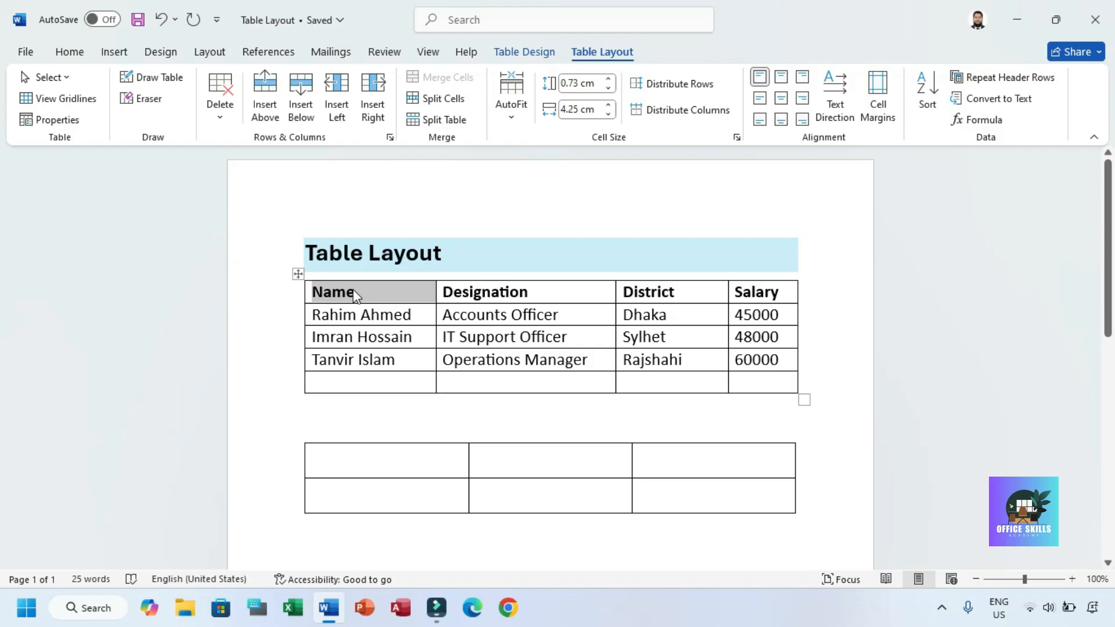
click(376, 297)
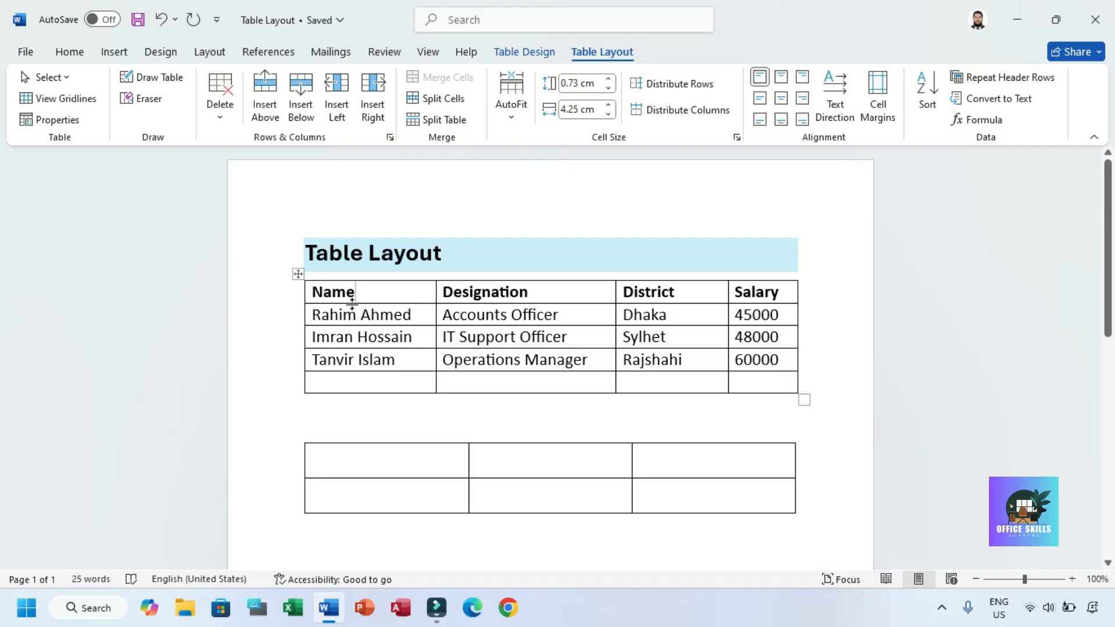
click(49, 78)
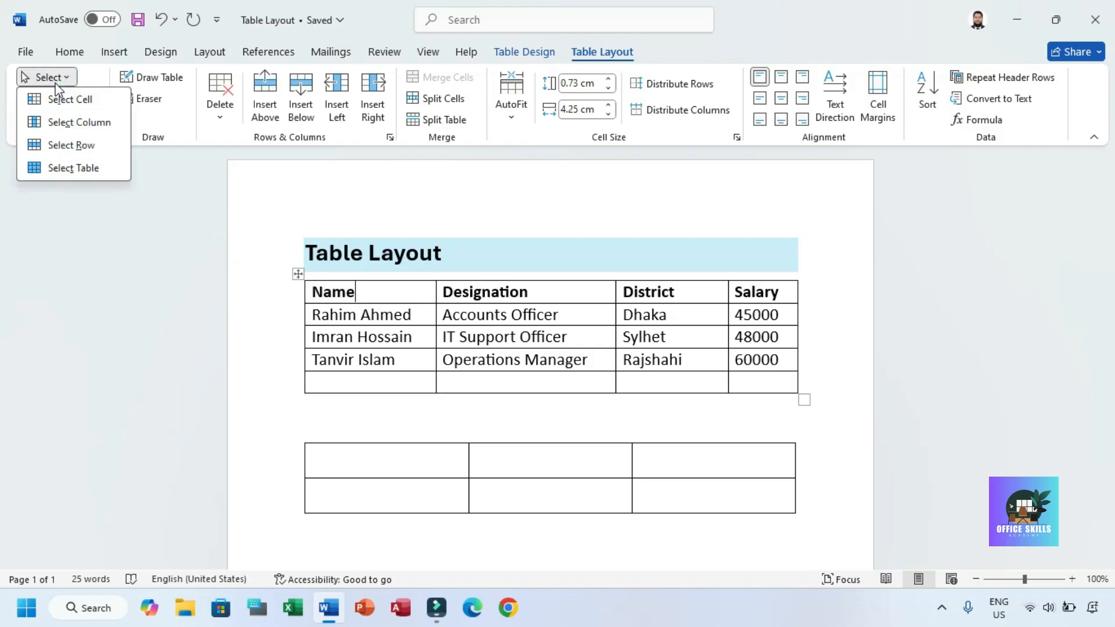
click(69, 124)
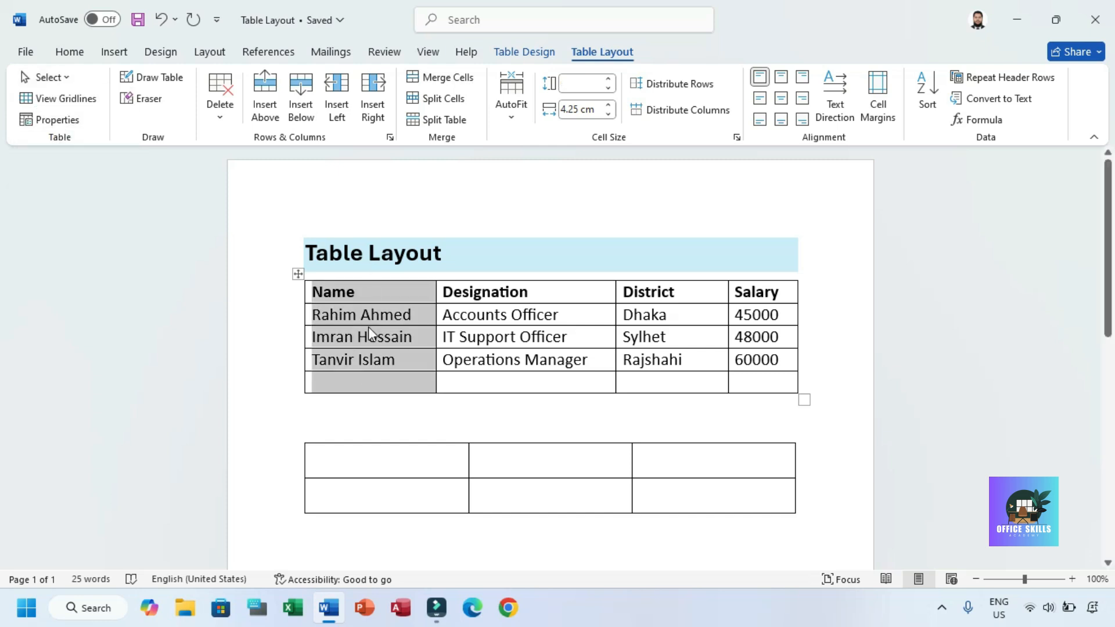
Select the header row with Select Row, and repeat it with cells from the first two rows to select both rows
click(370, 295)
click(312, 293)
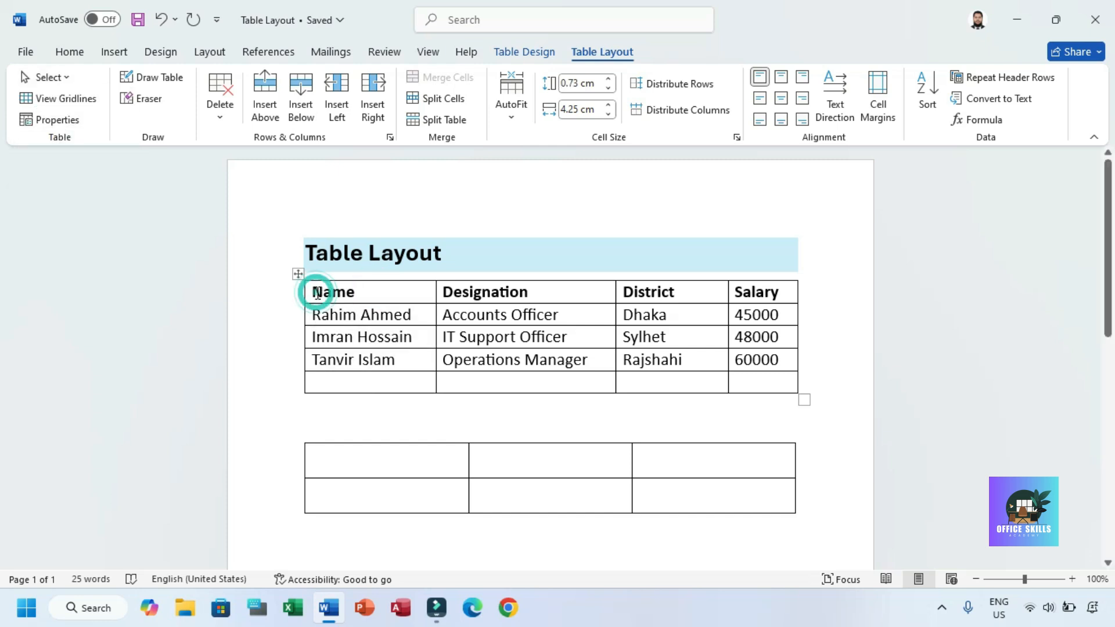
click(57, 78)
click(88, 148)
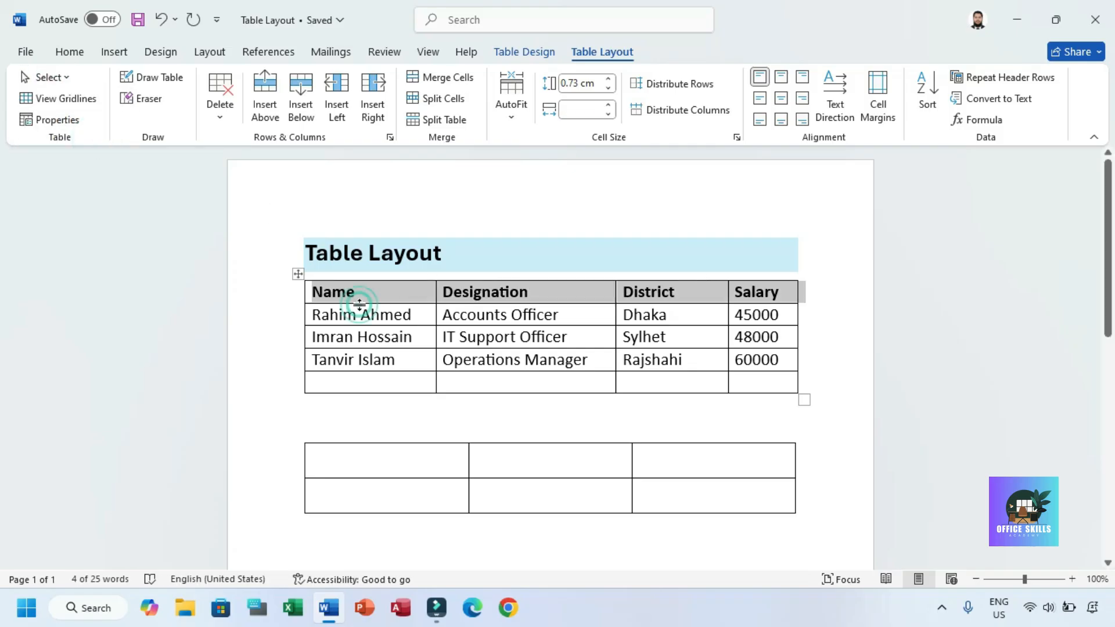
click(314, 291)
drag(331, 306, 355, 306)
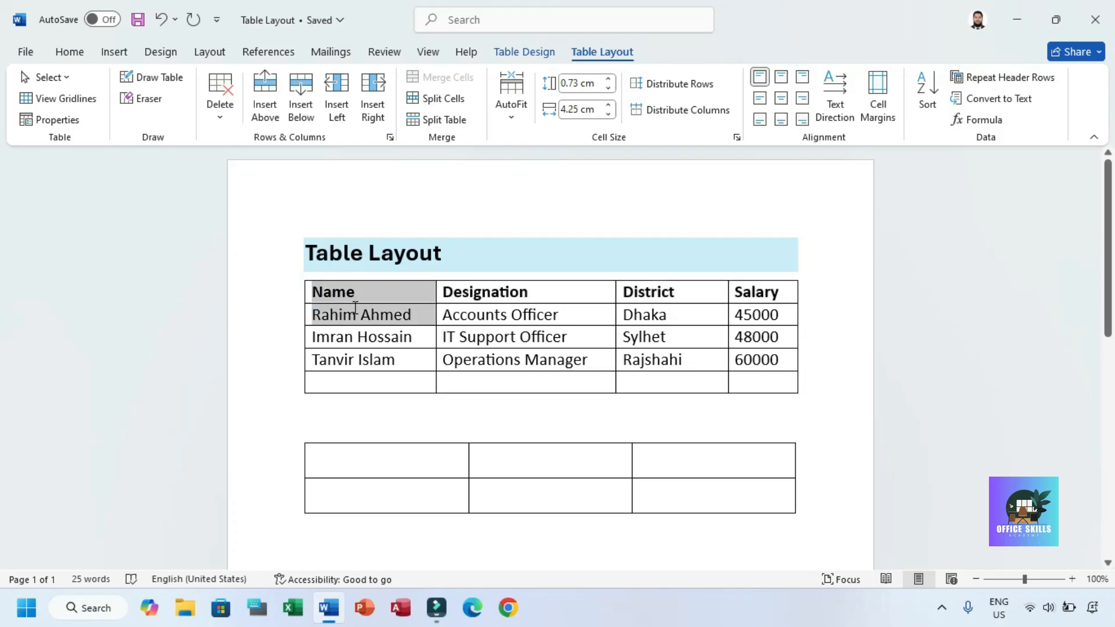
click(50, 78)
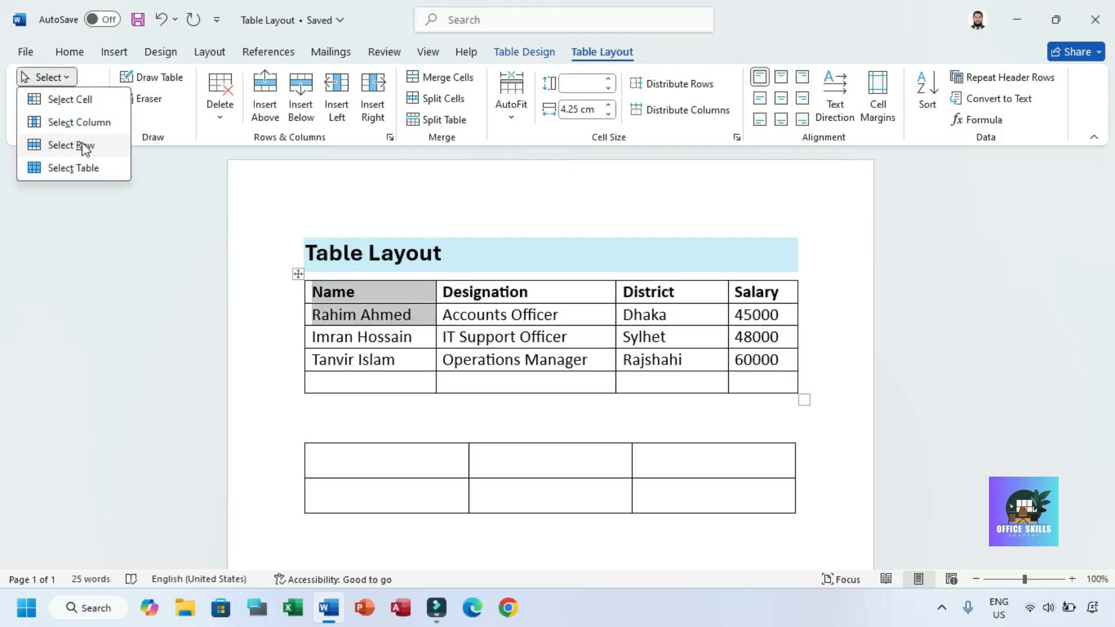
click(82, 144)
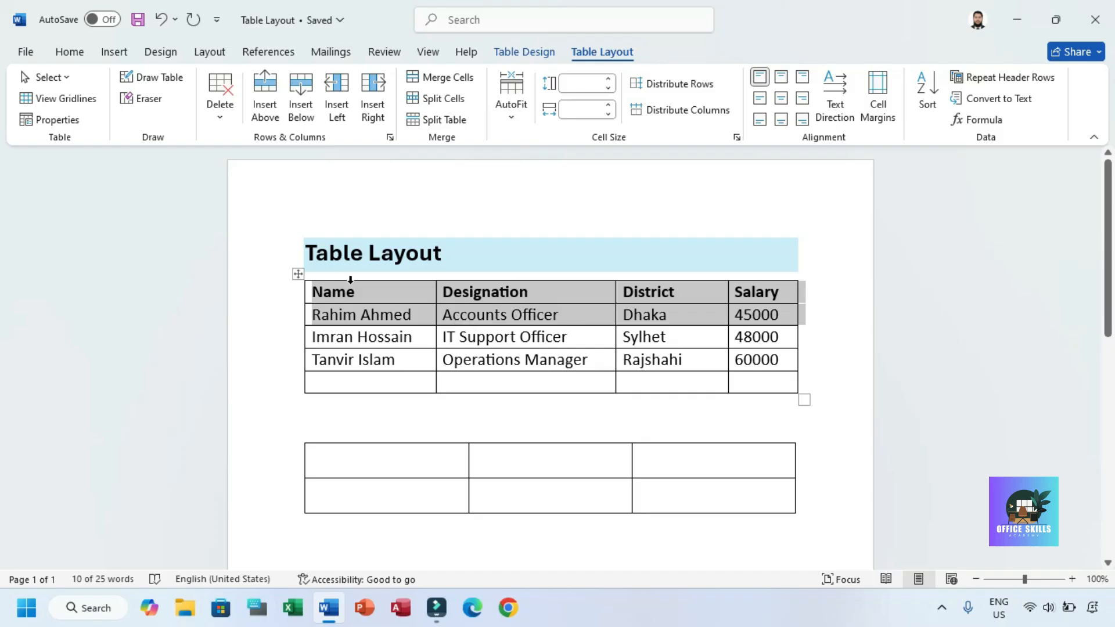
Select the entire employee table with Select Table, and clear the selection by returning the cursor to a cell
click(50, 78)
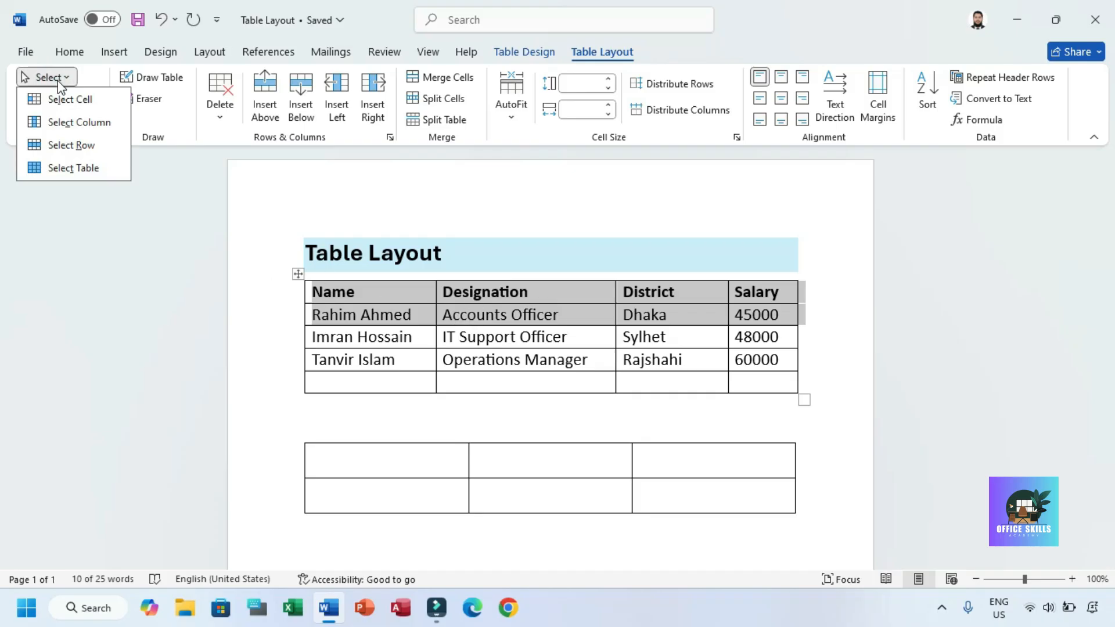
click(82, 173)
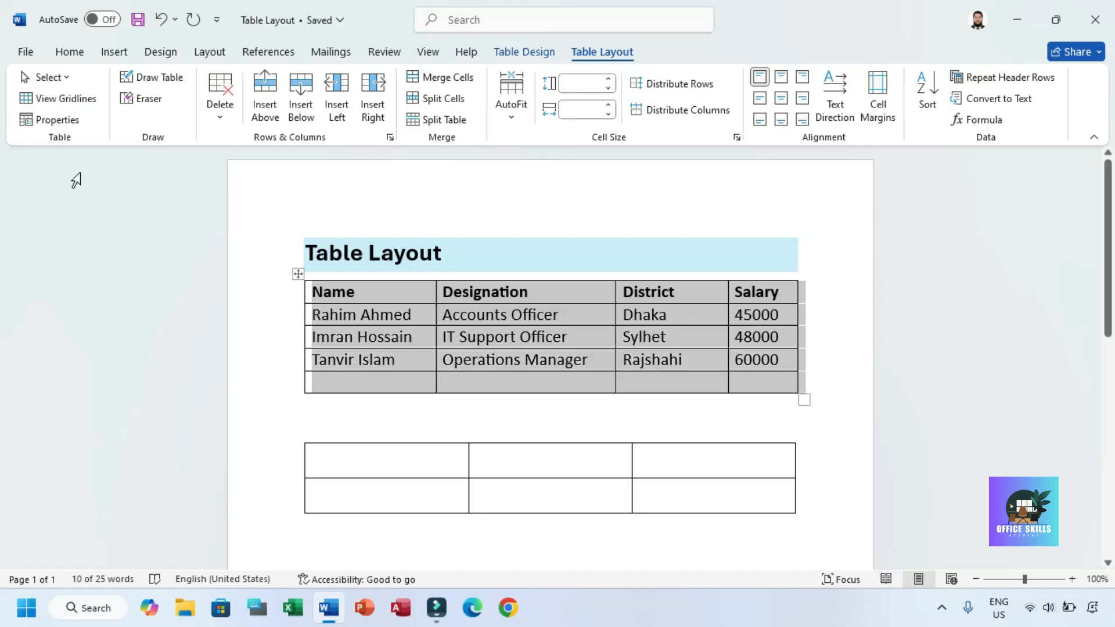
click(394, 317)
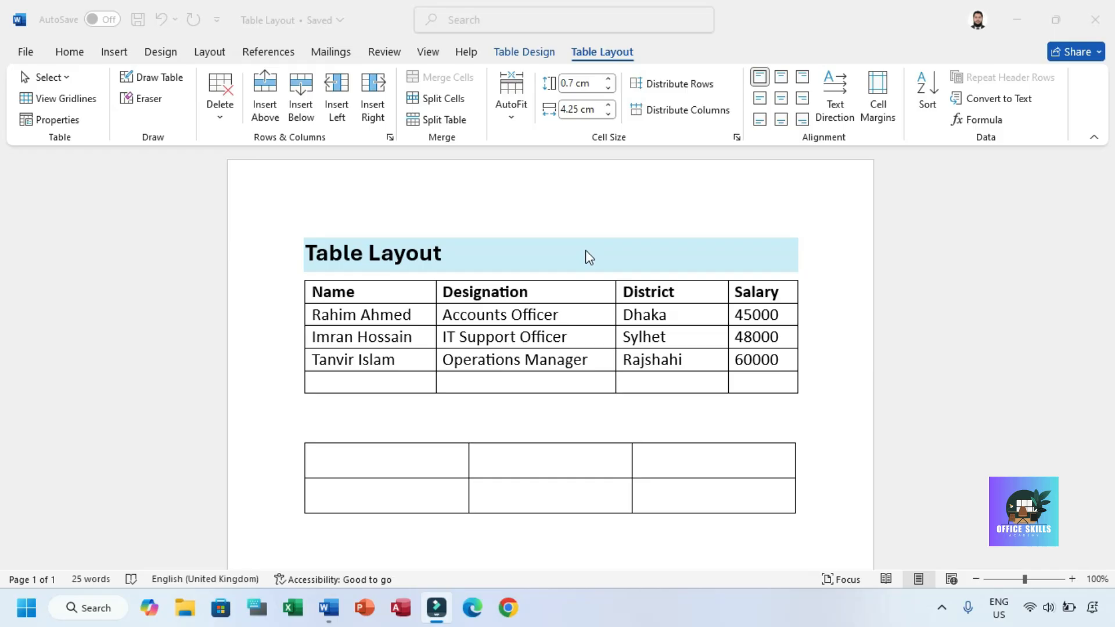
click(63, 77)
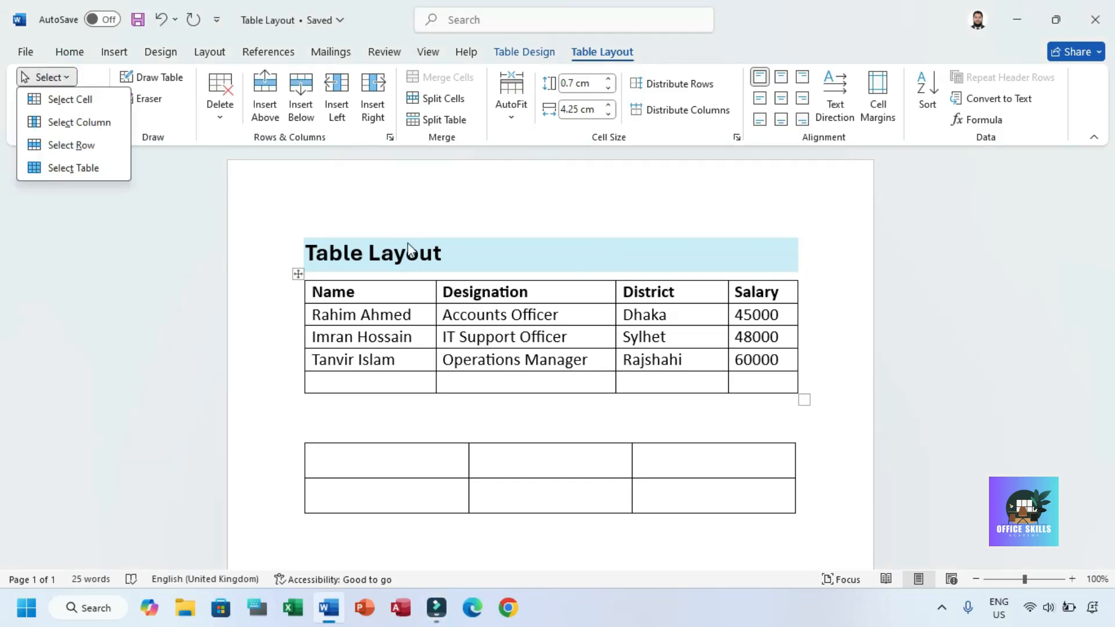
click(456, 262)
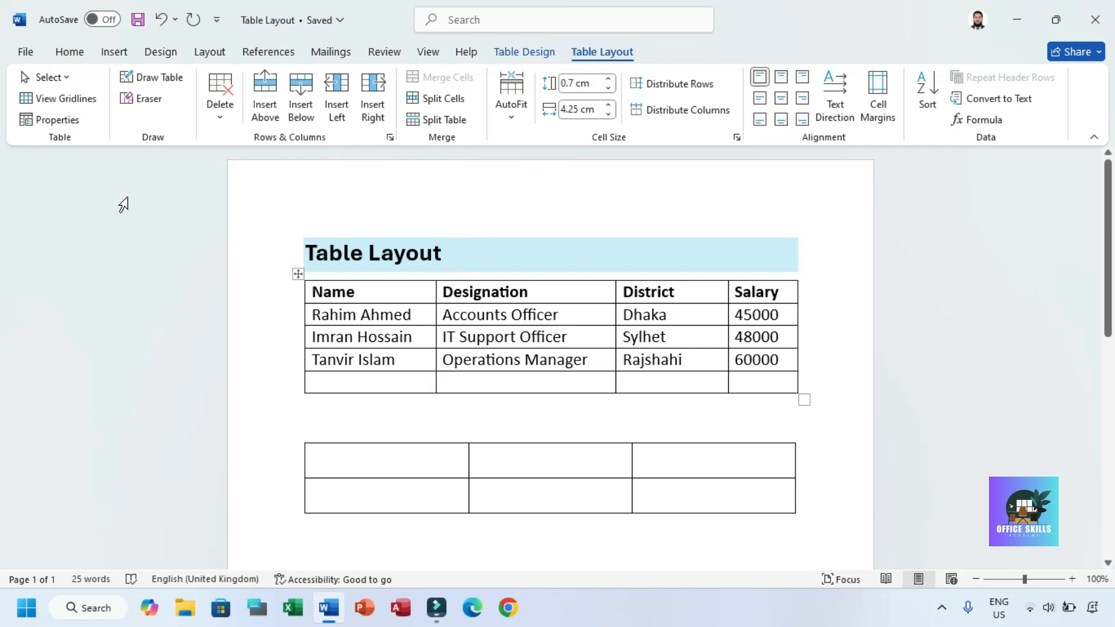
Add a third row at the end of the empty three-column table below the employee table
click(364, 455)
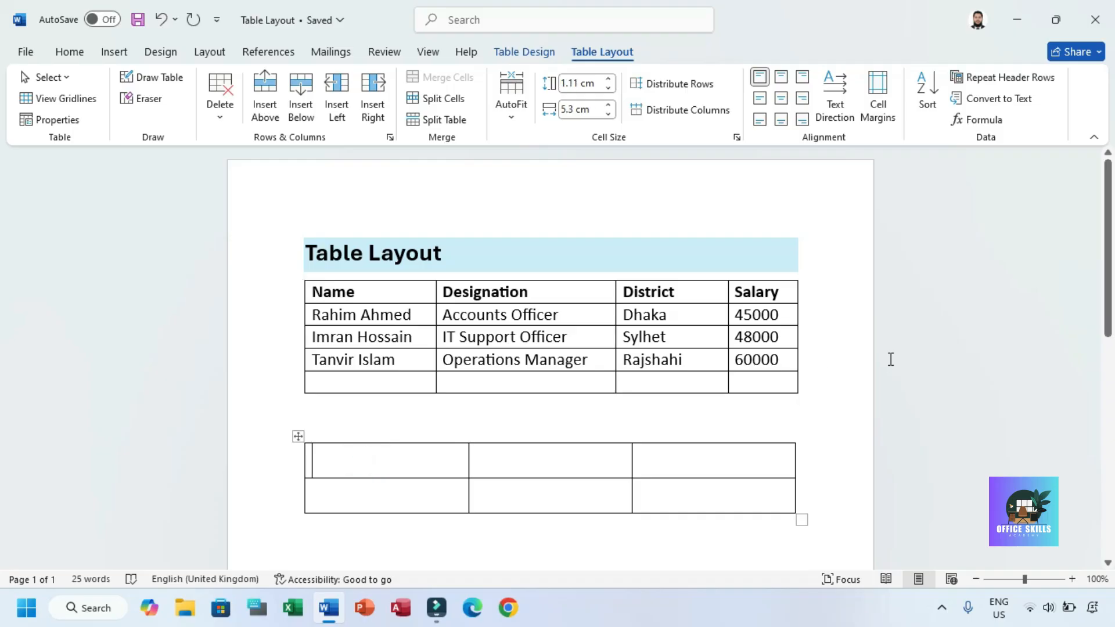
scroll(782, 443, down, 2)
click(734, 455)
key(Tab)
Remove all borders from the whole empty three-column table with No Border
click(298, 387)
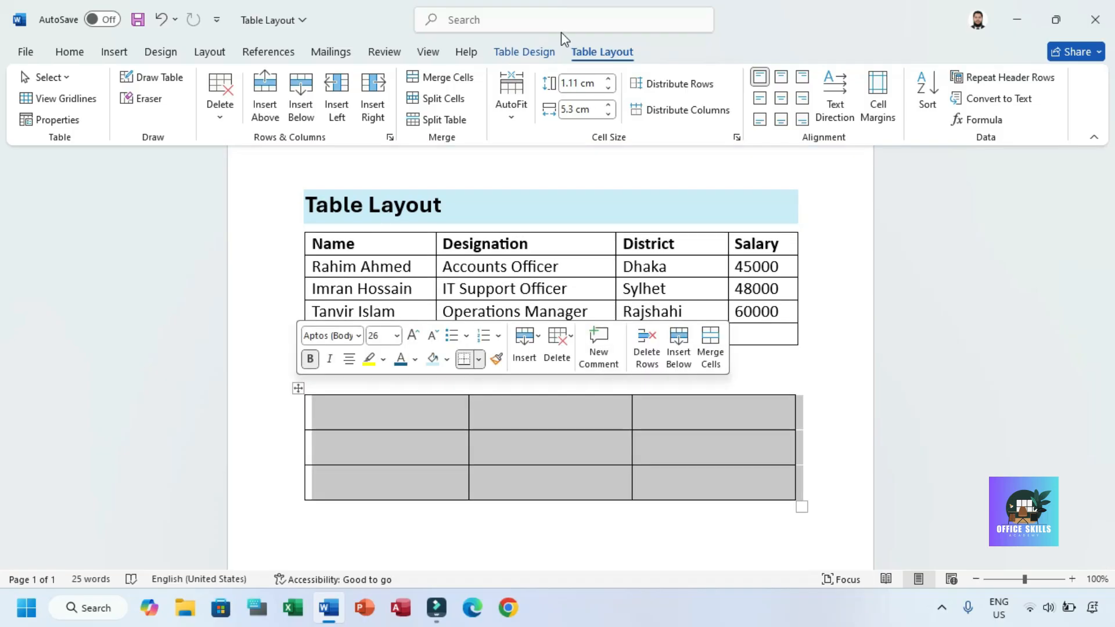
click(524, 52)
click(832, 116)
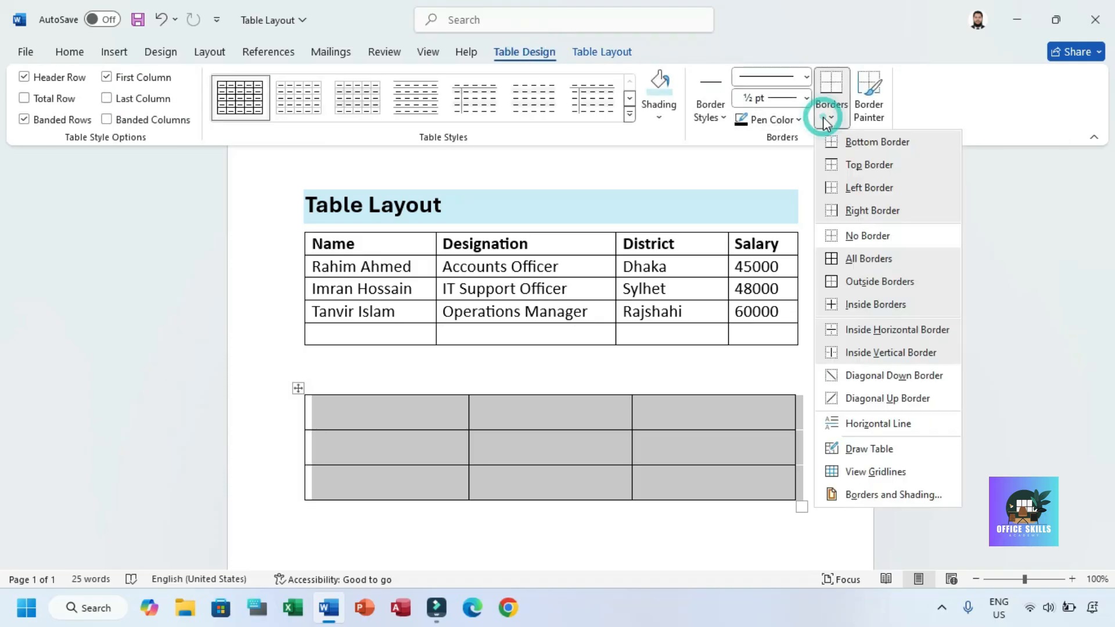
click(852, 238)
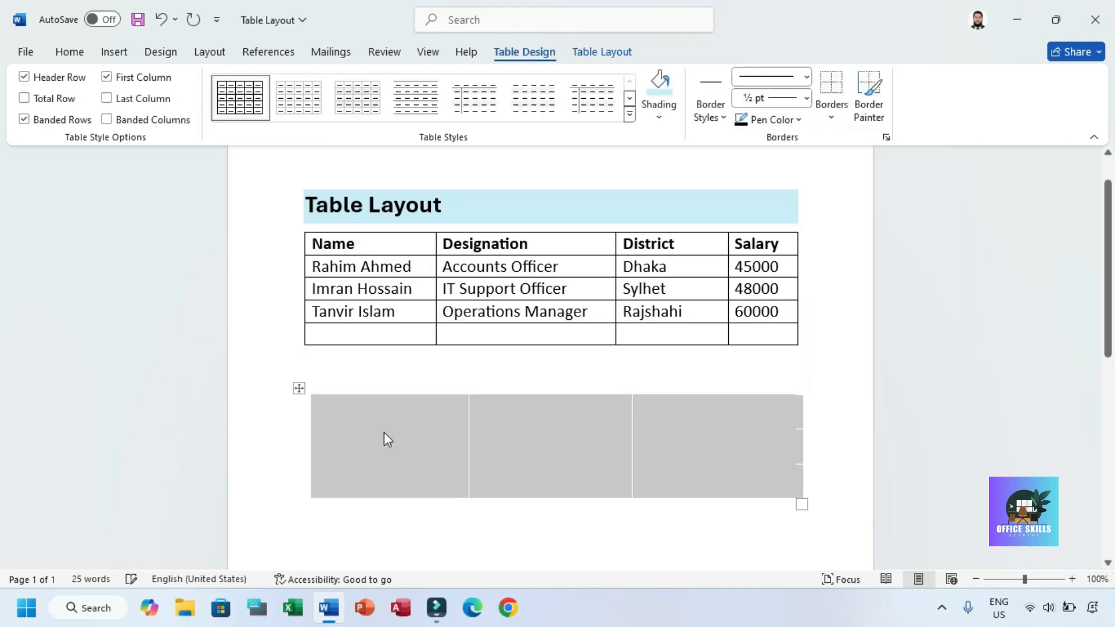
Turn on View Gridlines to show the cell outlines of the borderless table
click(464, 437)
click(301, 389)
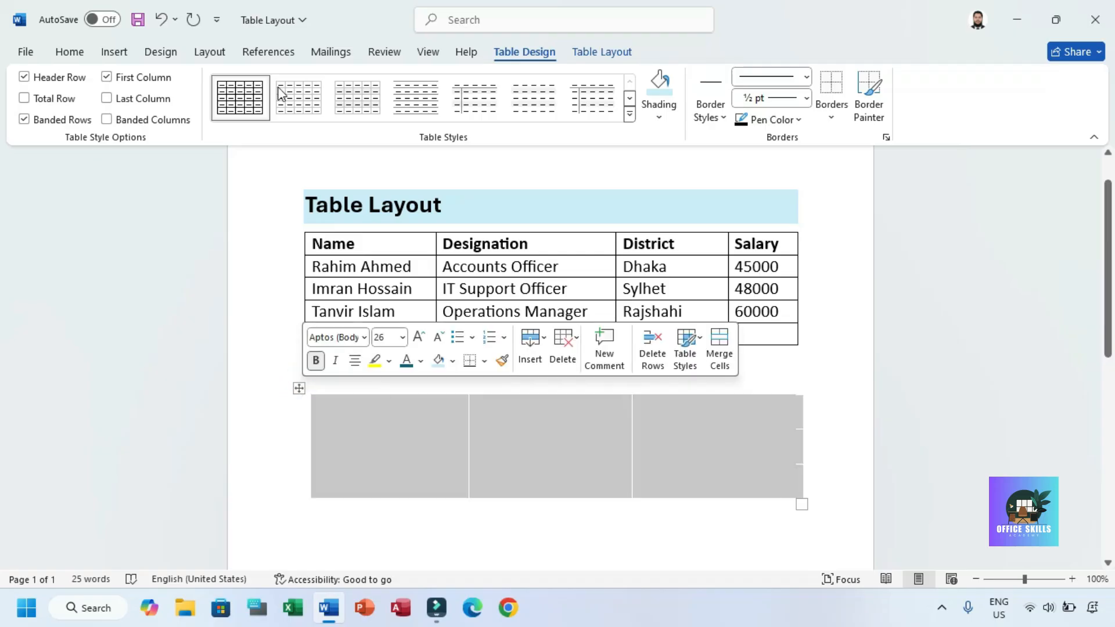
click(598, 51)
click(58, 98)
click(559, 352)
scroll(386, 298, down, 3)
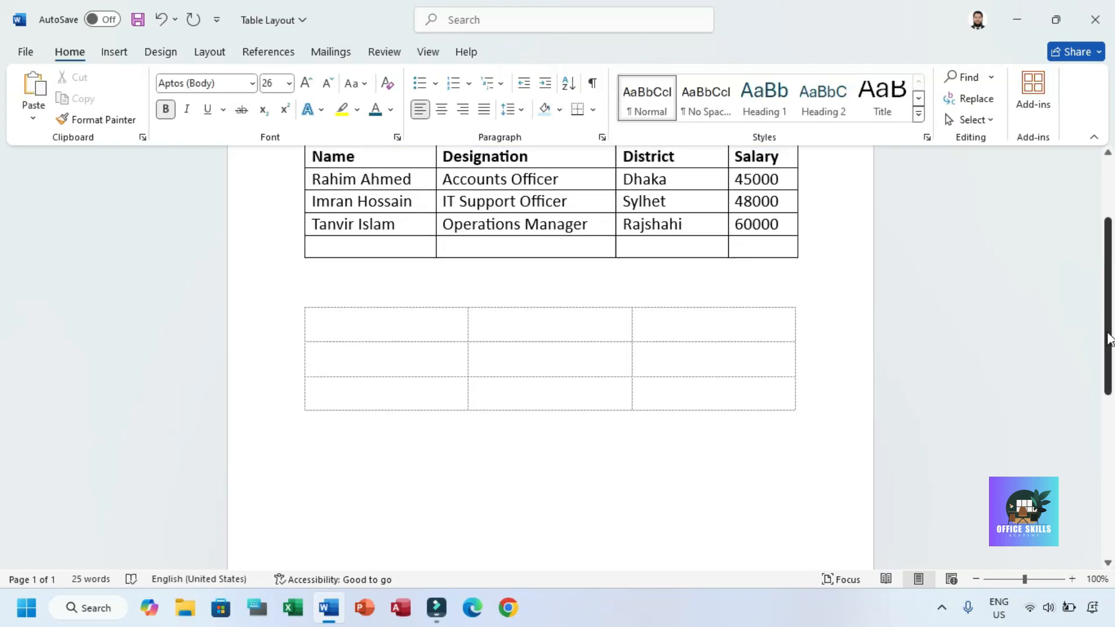
Examine the border options for the first cell of the borderless table without applying any
drag(383, 297, 721, 374)
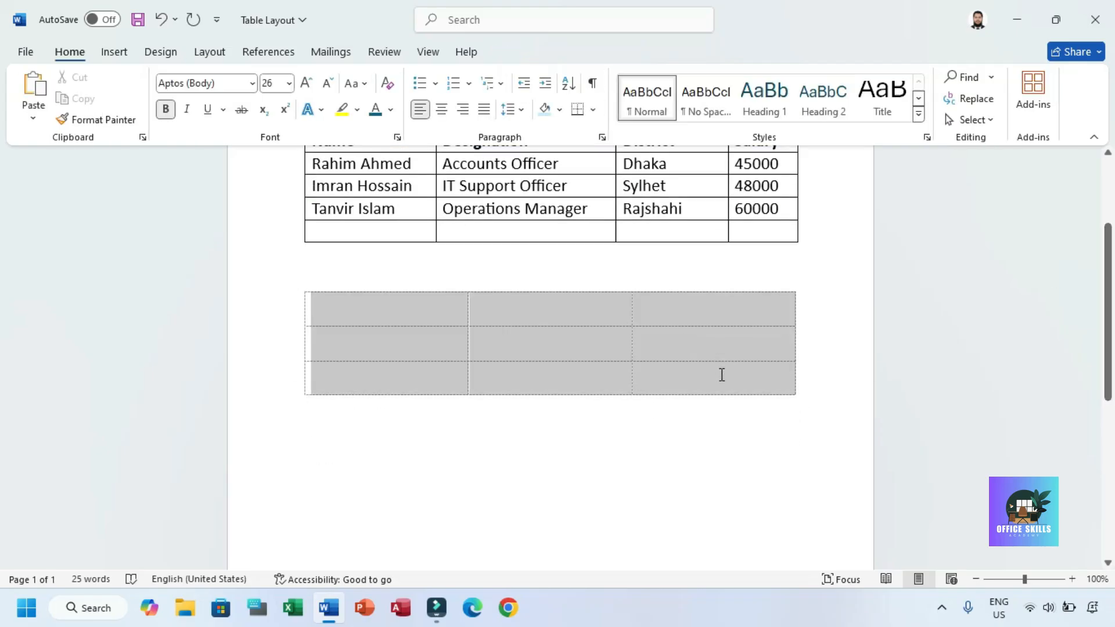
click(647, 227)
click(381, 313)
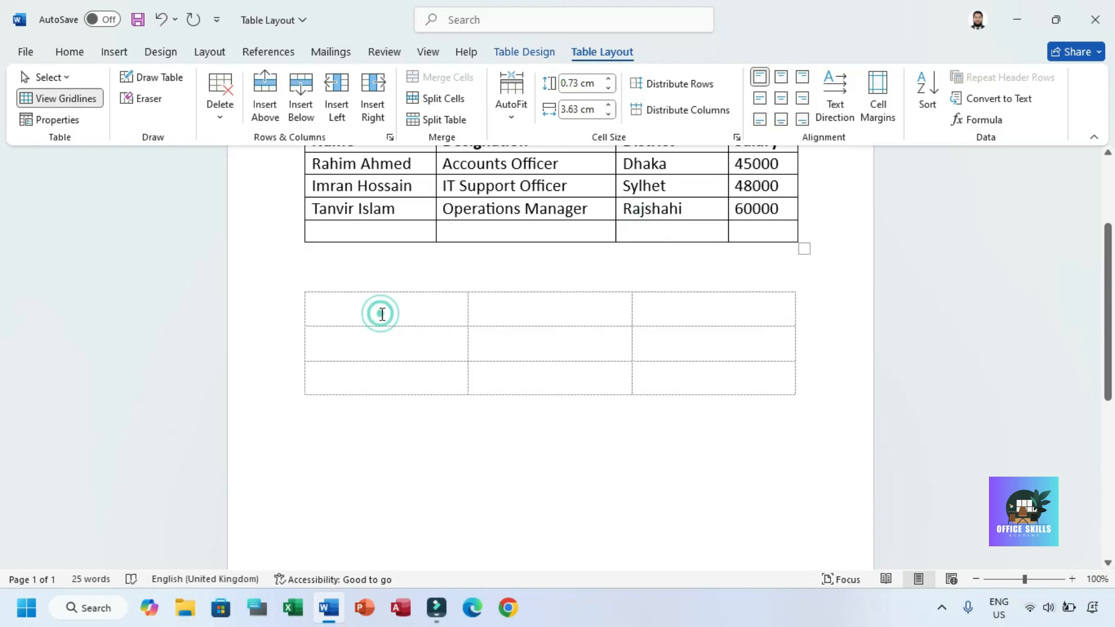
click(524, 52)
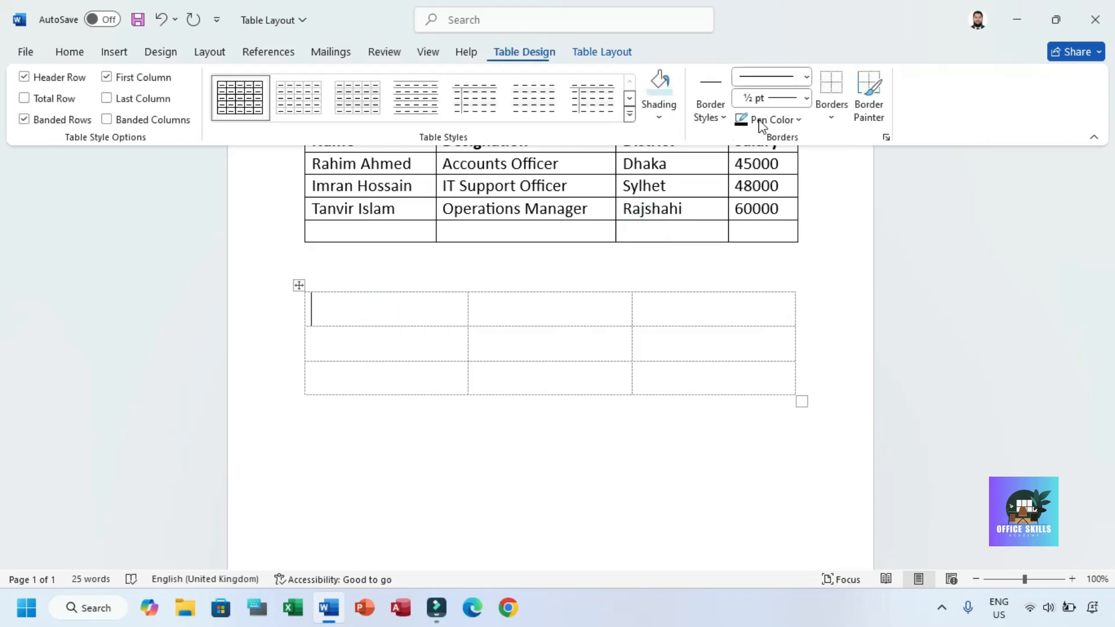
click(828, 116)
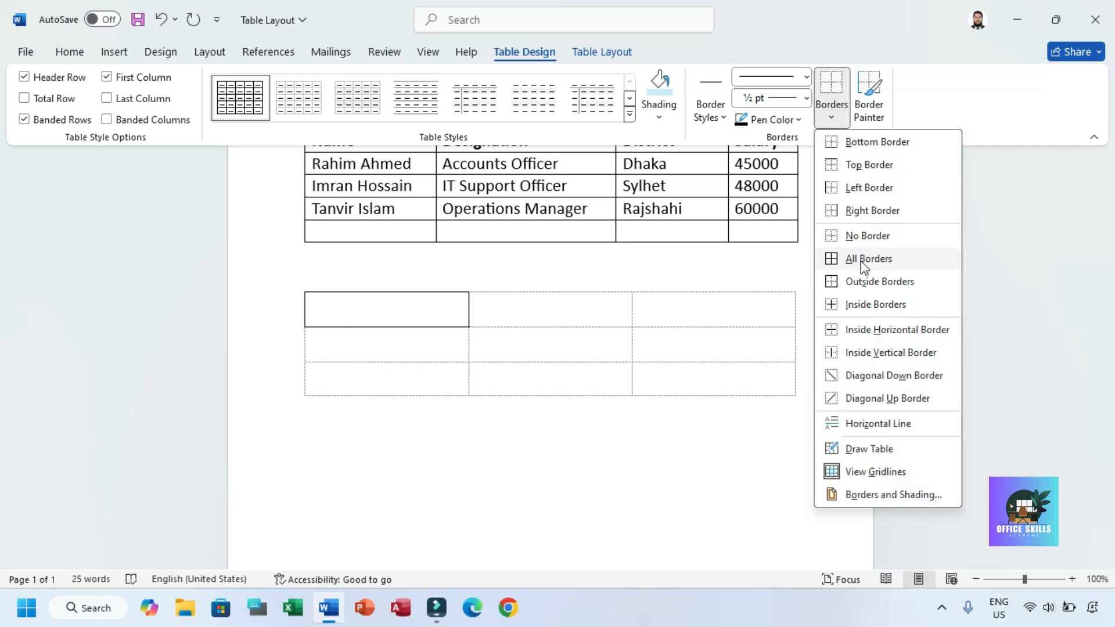
click(368, 324)
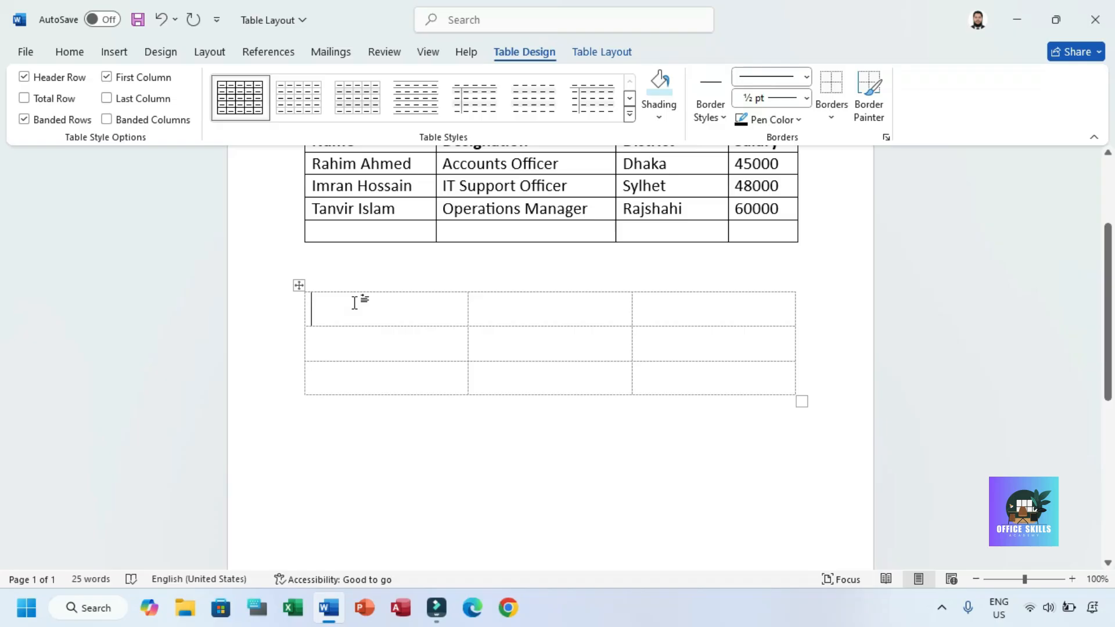
Select the whole borderless table, turn off View Gridlines, and open the table design options
click(619, 55)
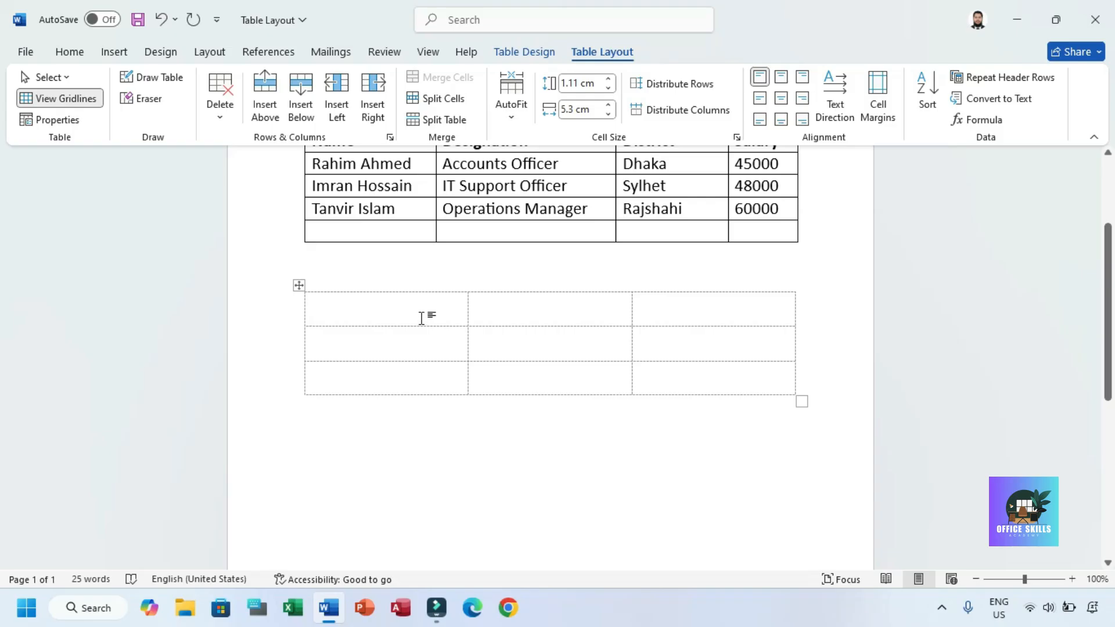
click(299, 285)
click(64, 99)
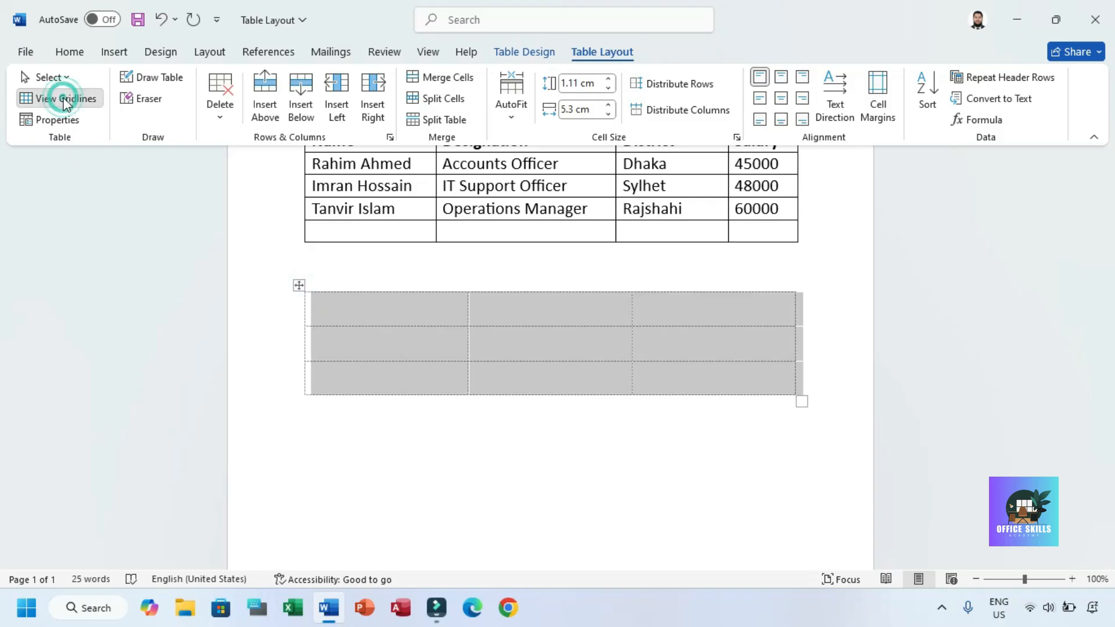
click(526, 51)
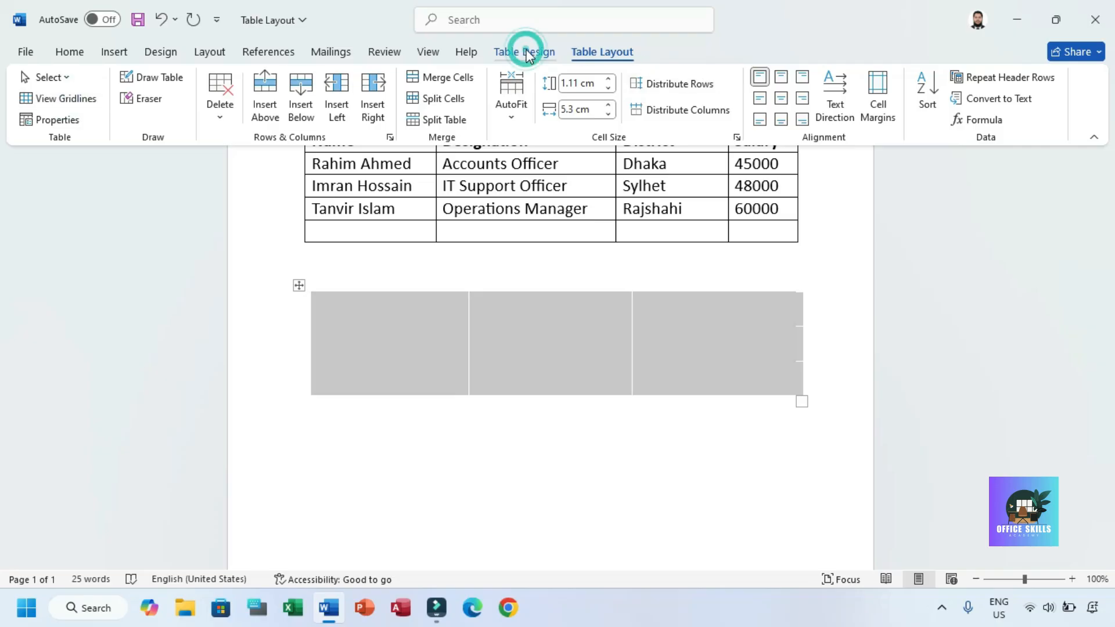
Apply All Borders to the whole empty three-column table
click(830, 116)
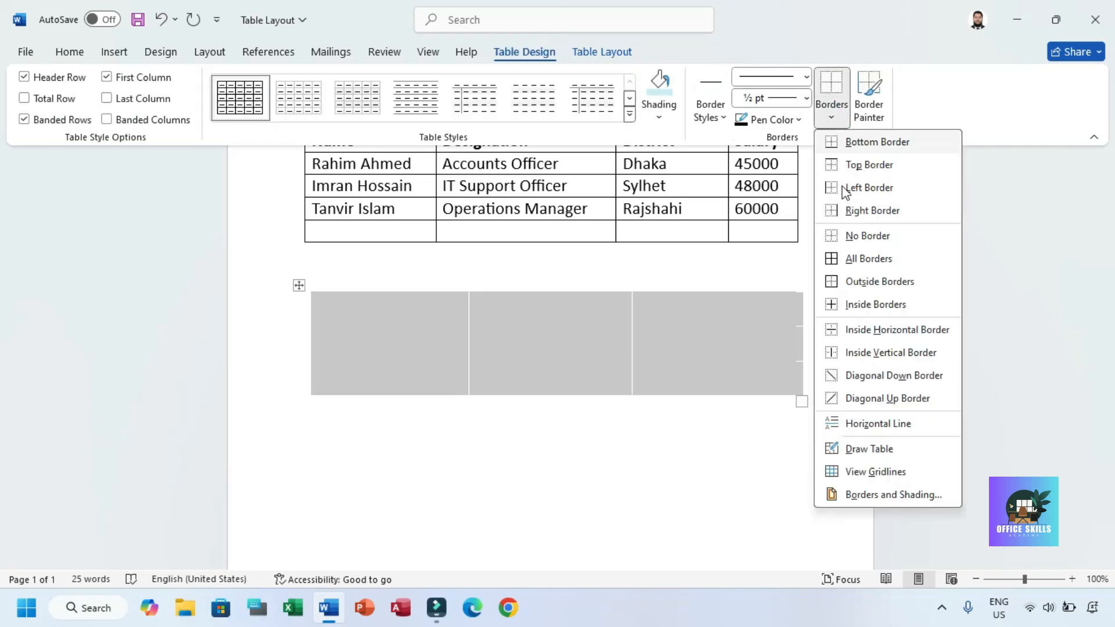
click(853, 258)
drag(1107, 268, 1111, 214)
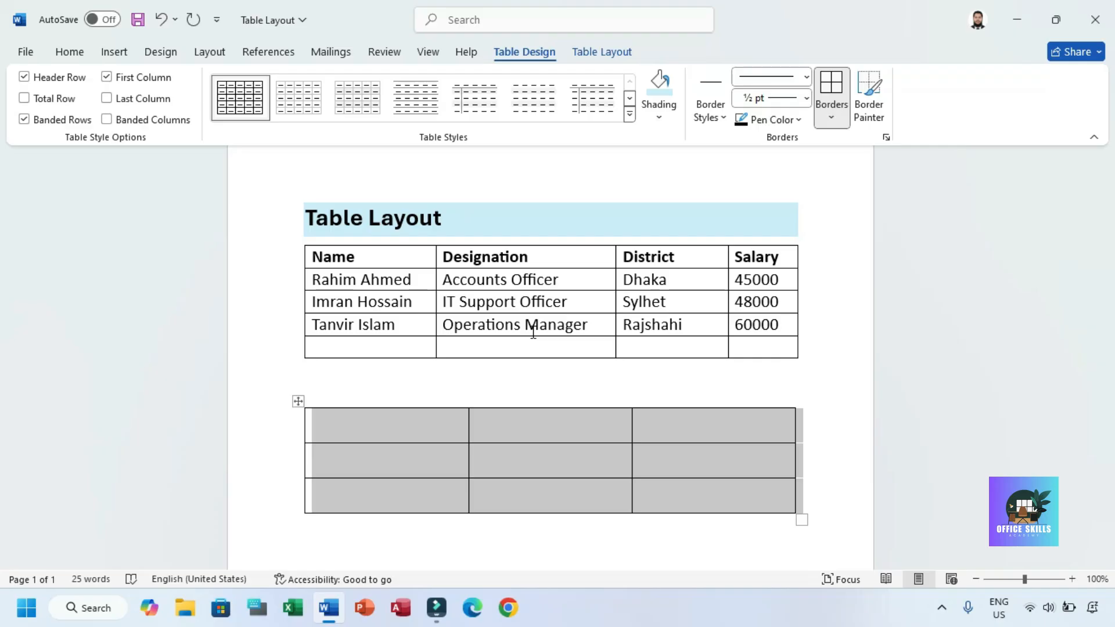
Examine the Table Properties of the empty table and close them without changing anything
click(604, 53)
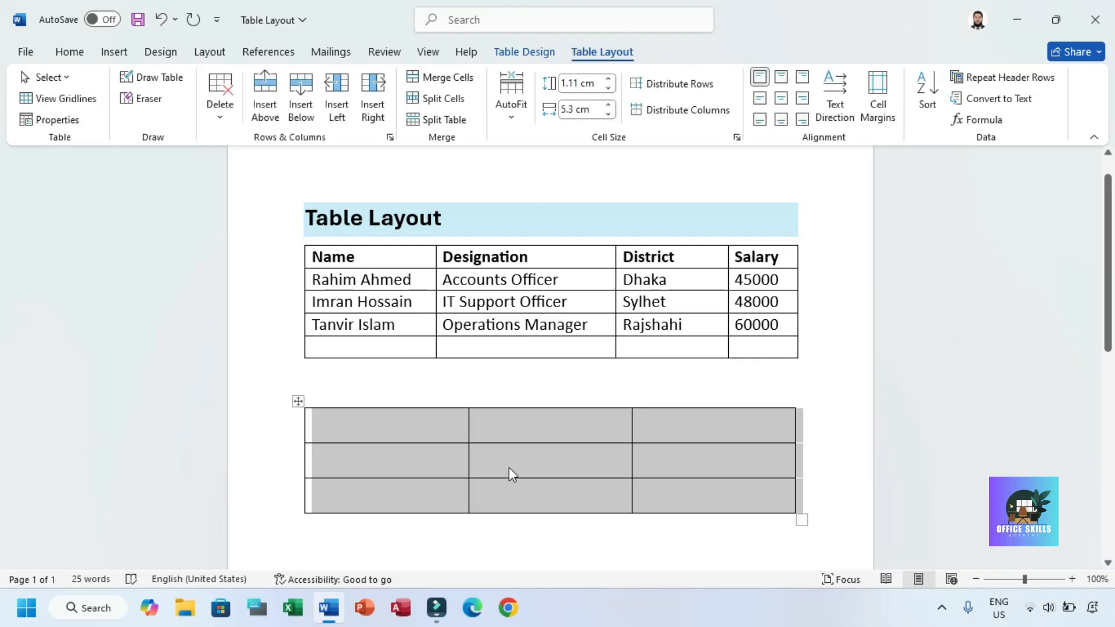
click(57, 120)
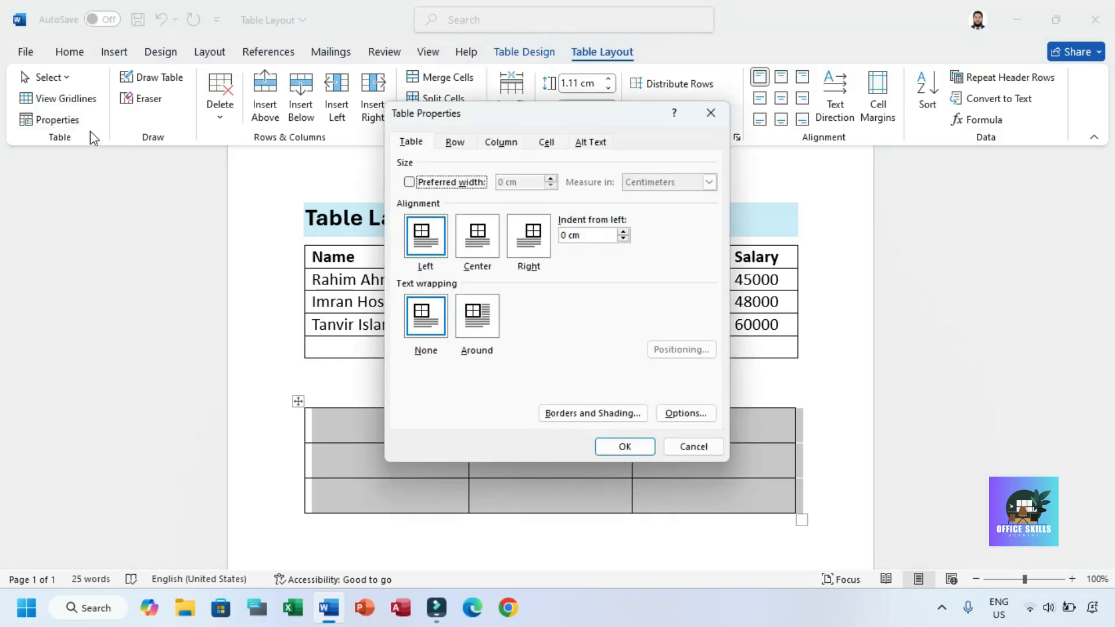
drag(514, 120, 704, 195)
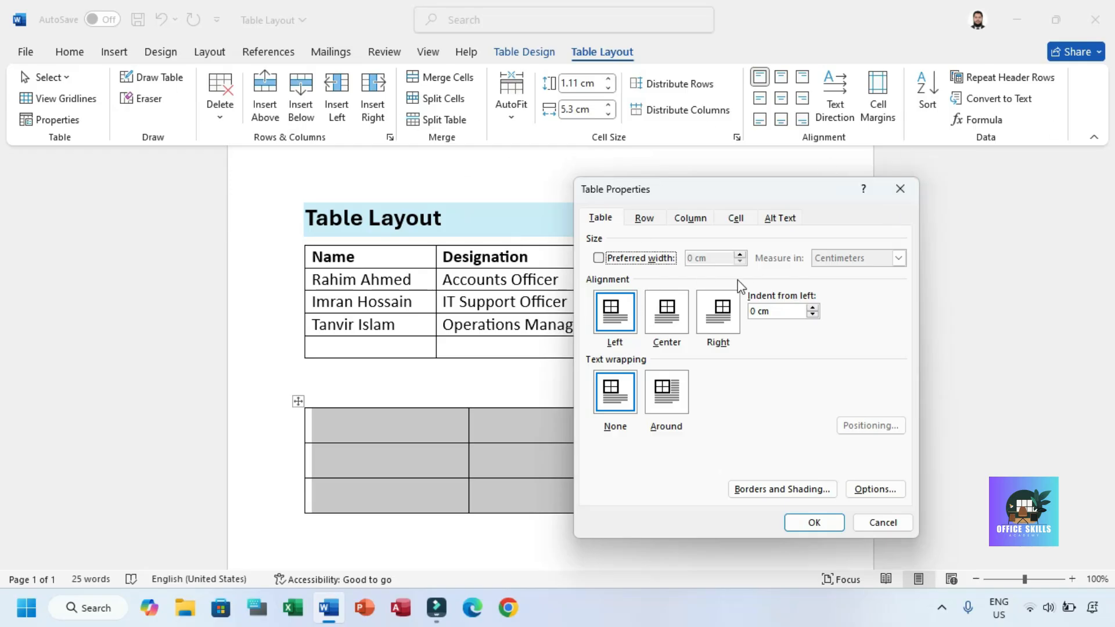
click(899, 188)
click(414, 405)
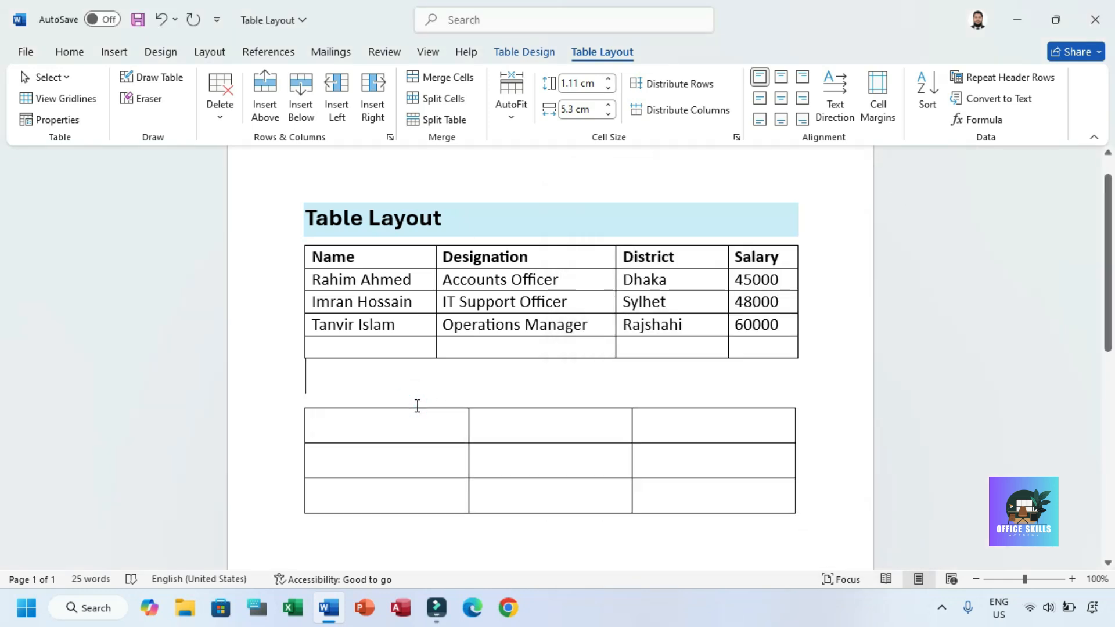
Add a new row at the end of the empty table from its last cell
click(375, 453)
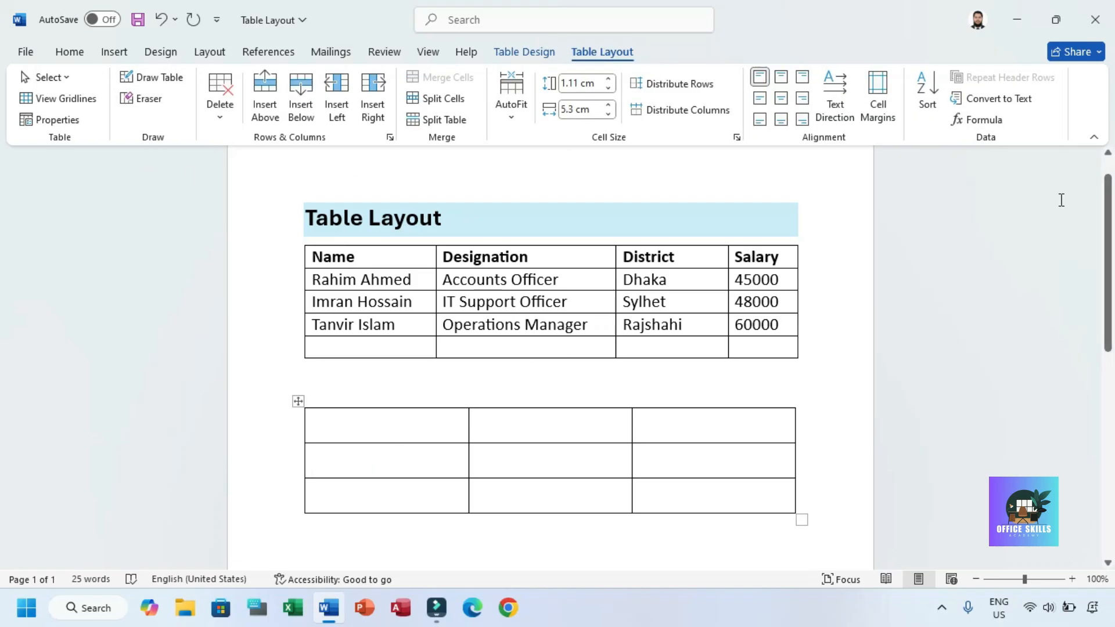
scroll(1110, 214, up, 1)
scroll(1110, 215, down, 1)
click(730, 491)
scroll(1106, 326, down, 2)
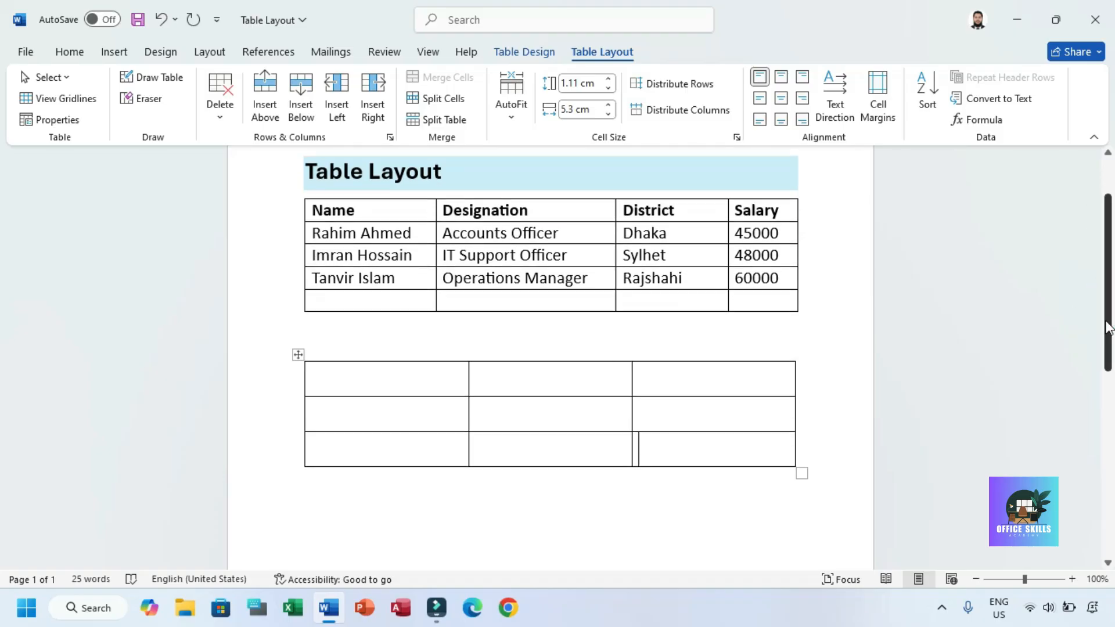
key(Tab)
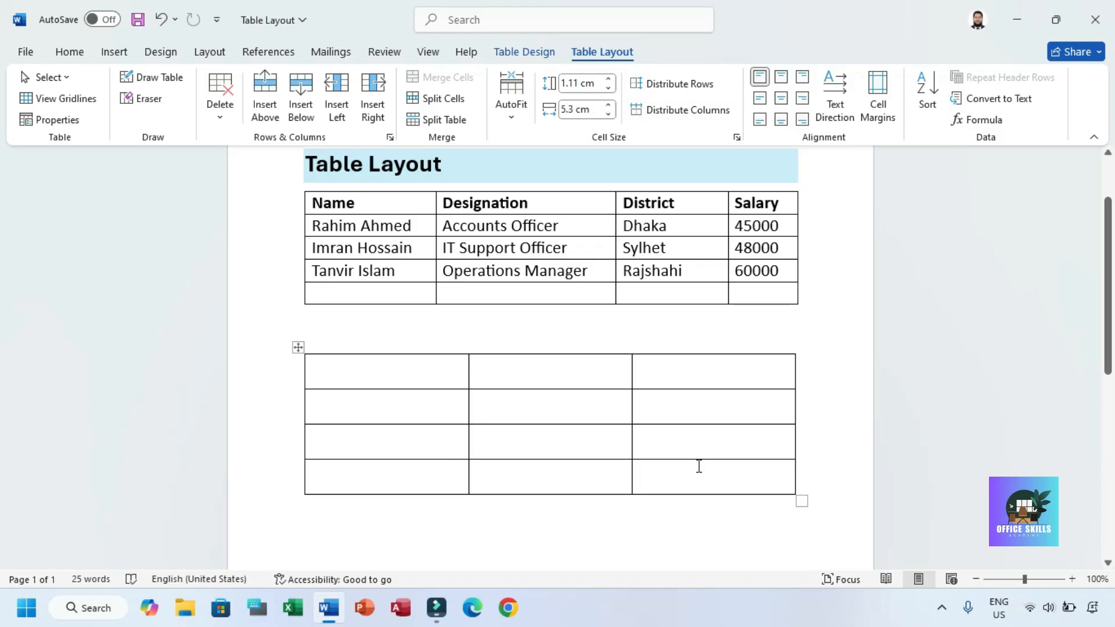
Insert a column between the first and second columns of the empty table and undo the insertion
scroll(1106, 249, up, 1)
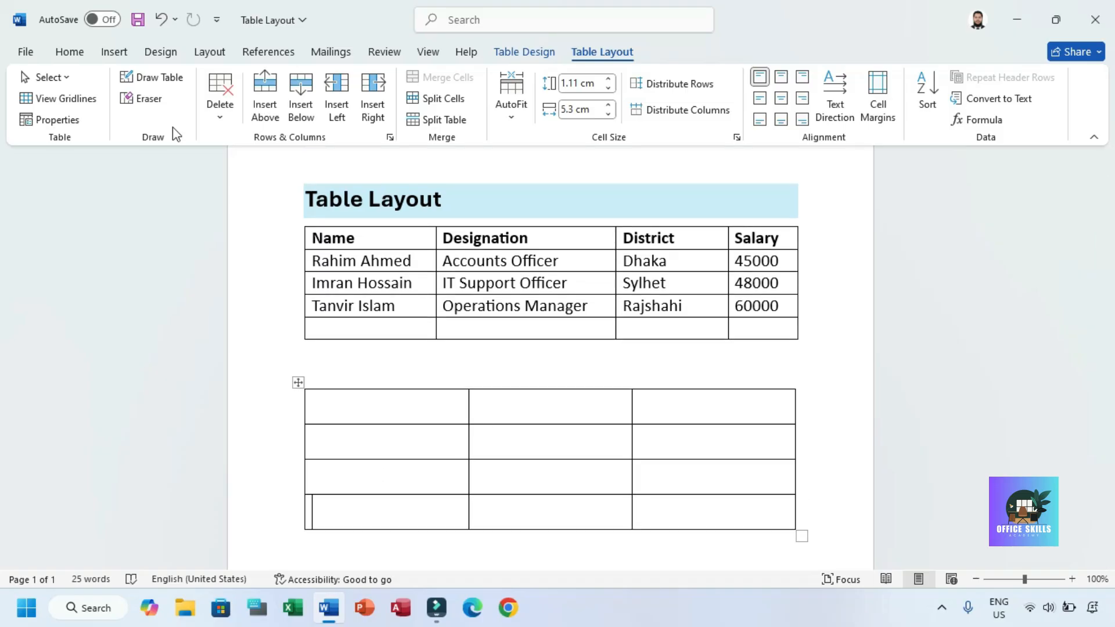
drag(735, 386, 724, 480)
click(709, 517)
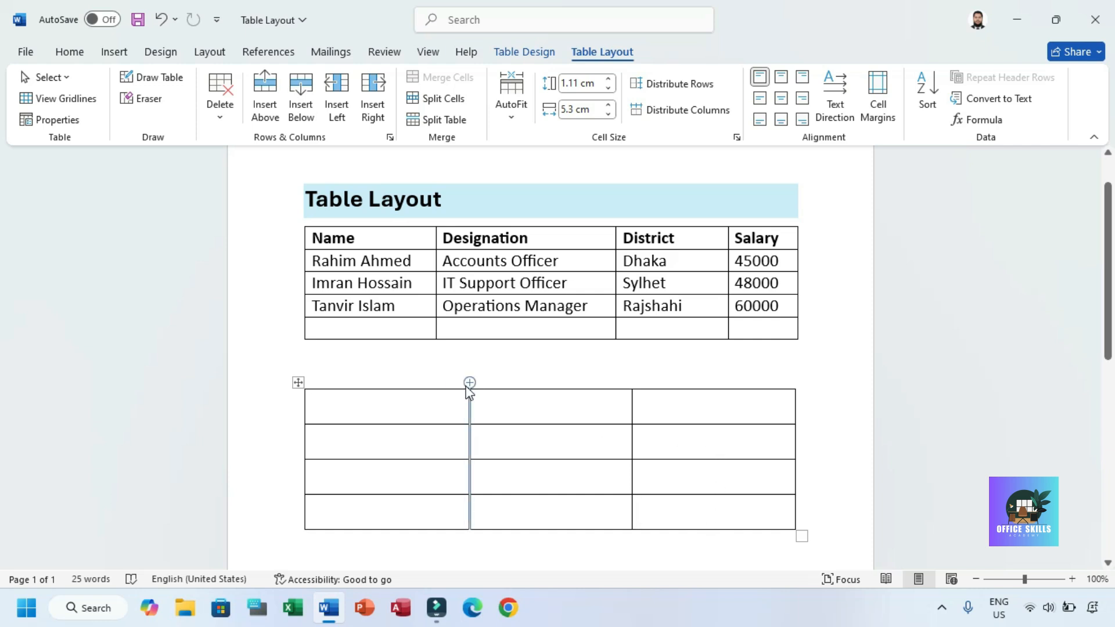
click(468, 383)
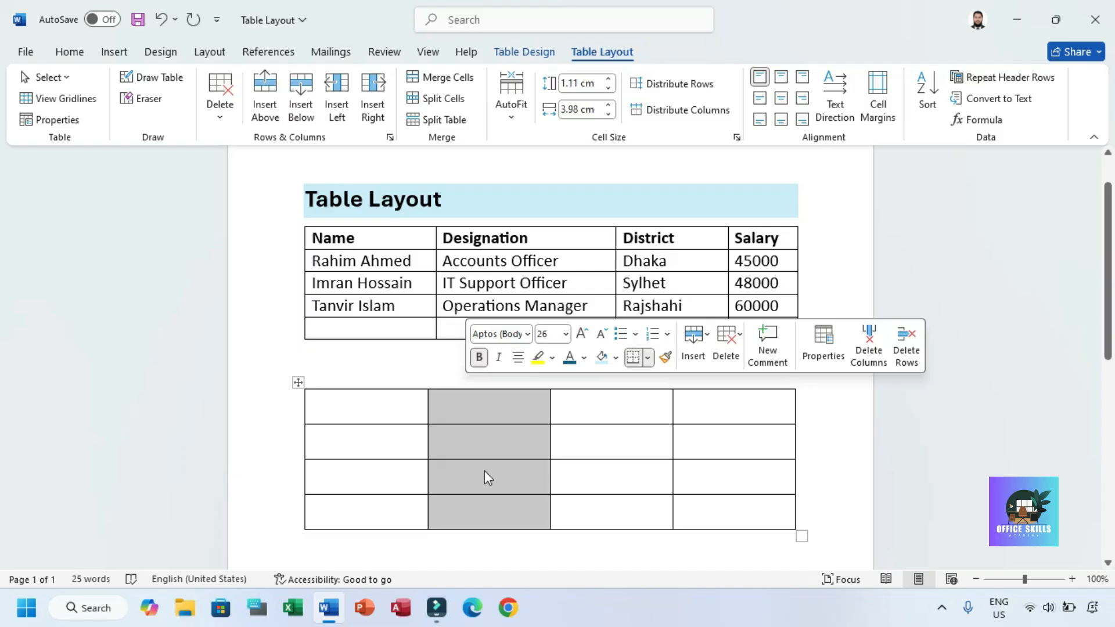
click(653, 414)
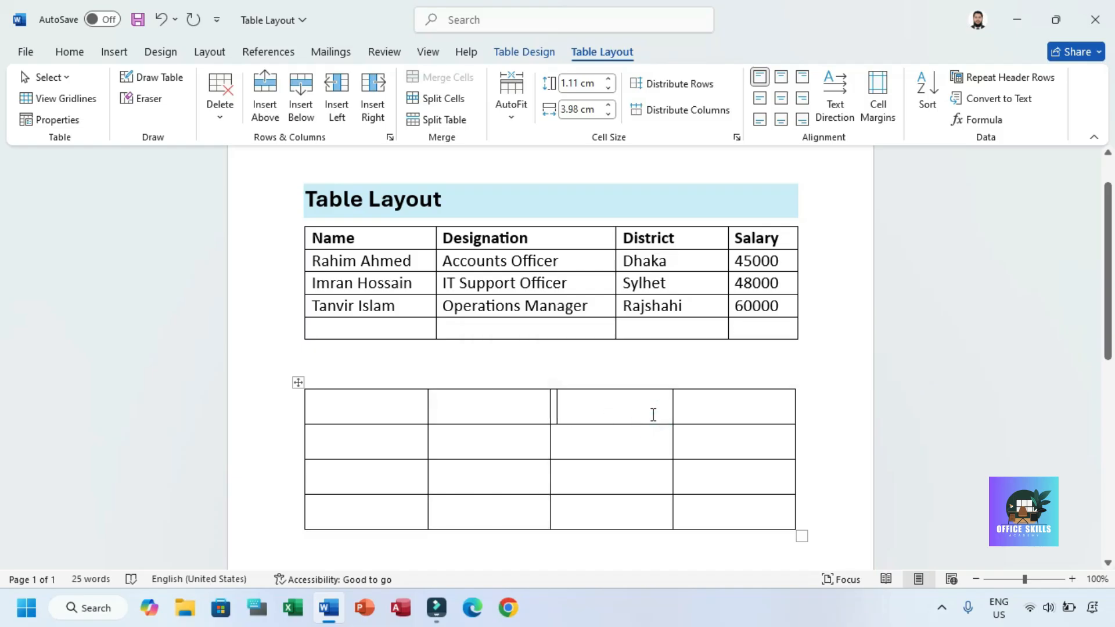
key(ctrl+z)
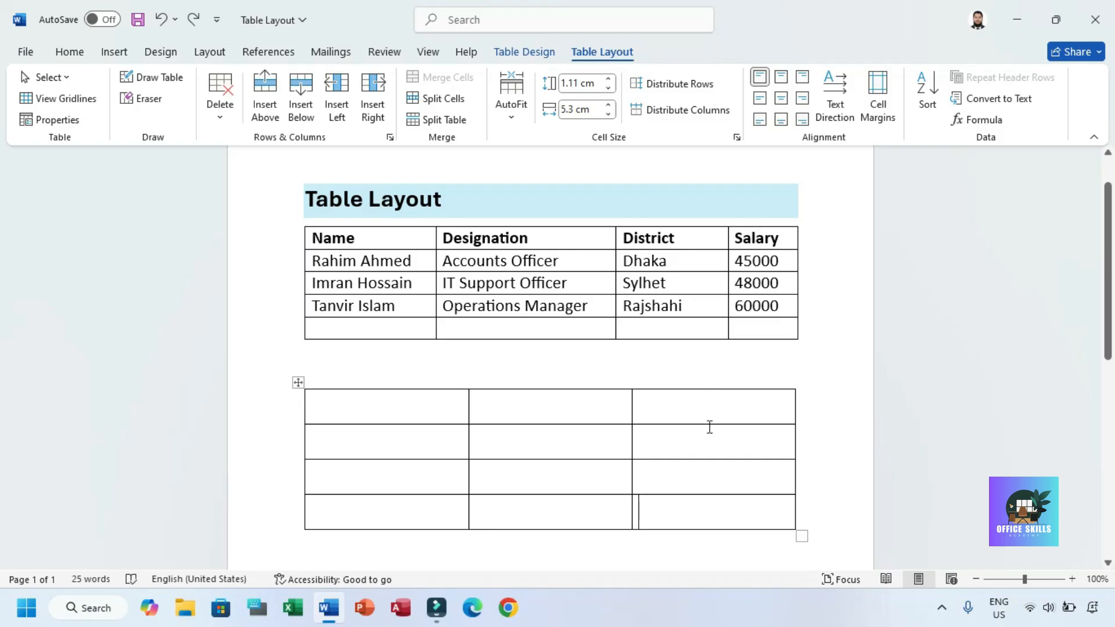
Use Draw Table to split the third and first cells of the empty table's top row with vertical lines
click(156, 79)
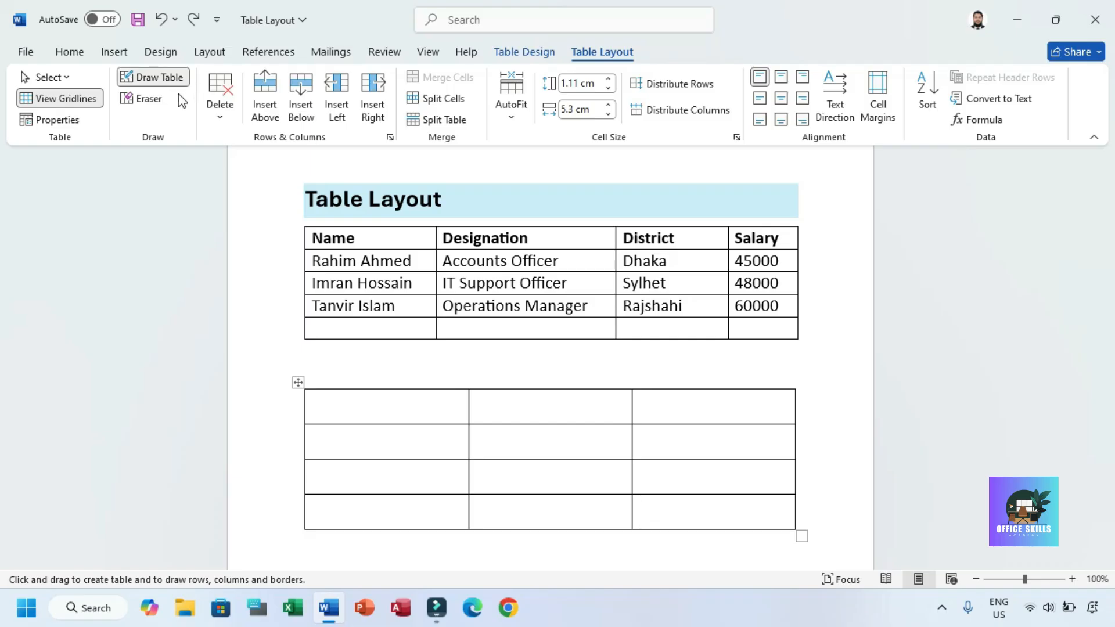
click(711, 387)
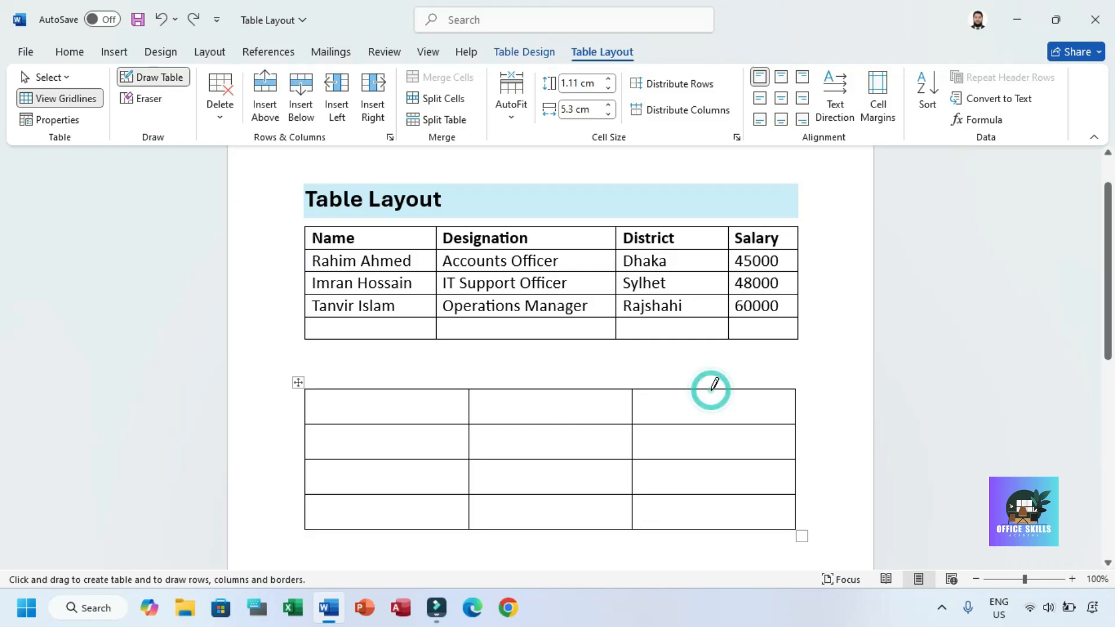
drag(713, 409, 711, 422)
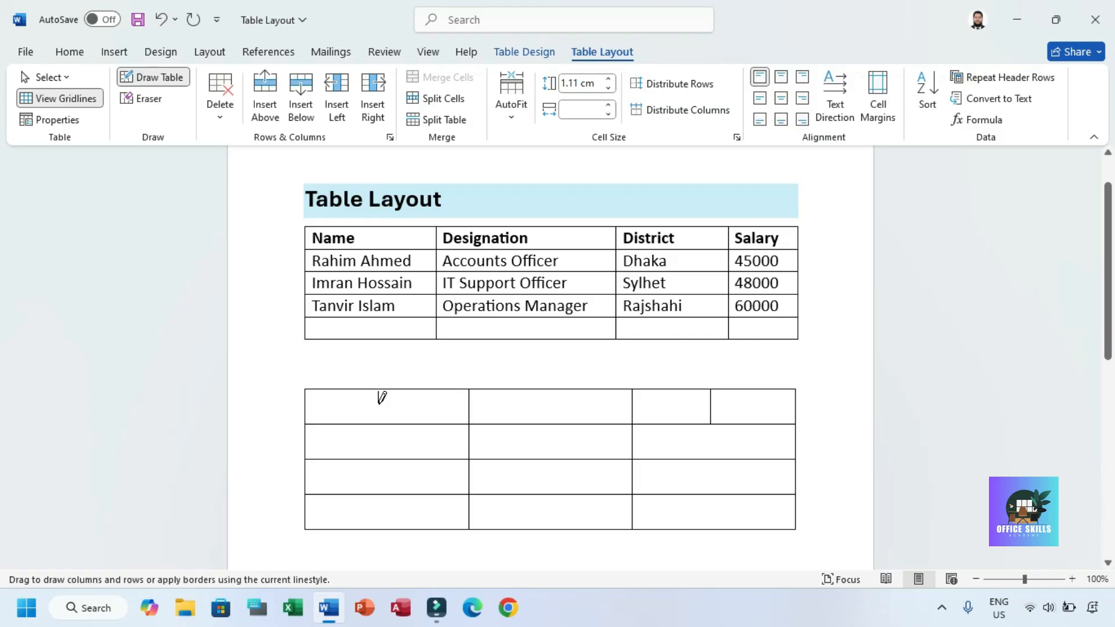
drag(379, 416, 379, 421)
double_click(581, 399)
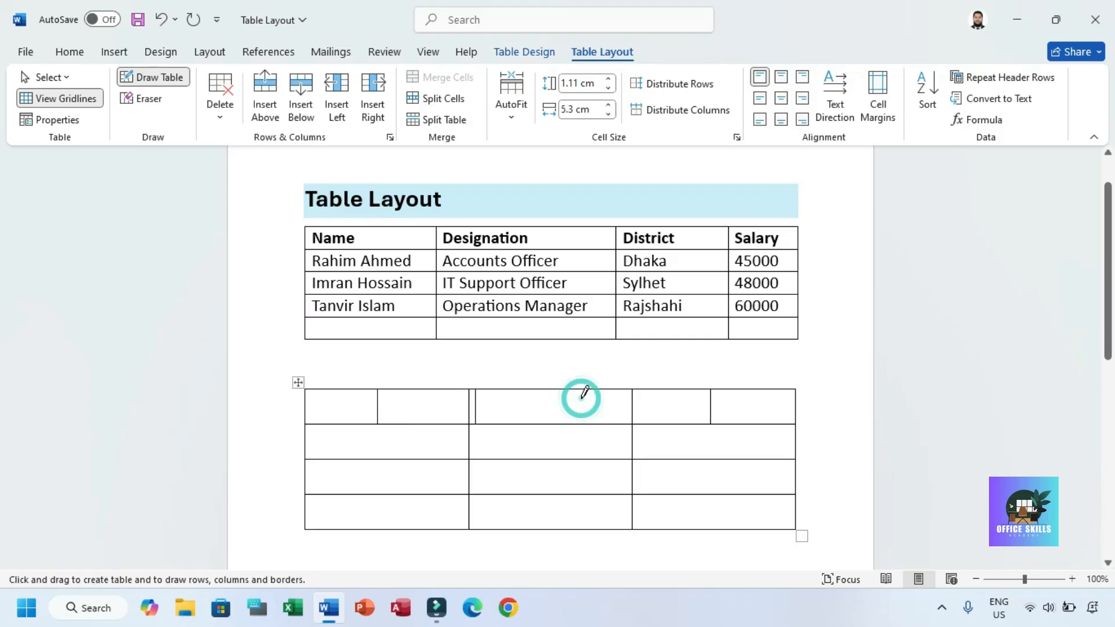
click(562, 433)
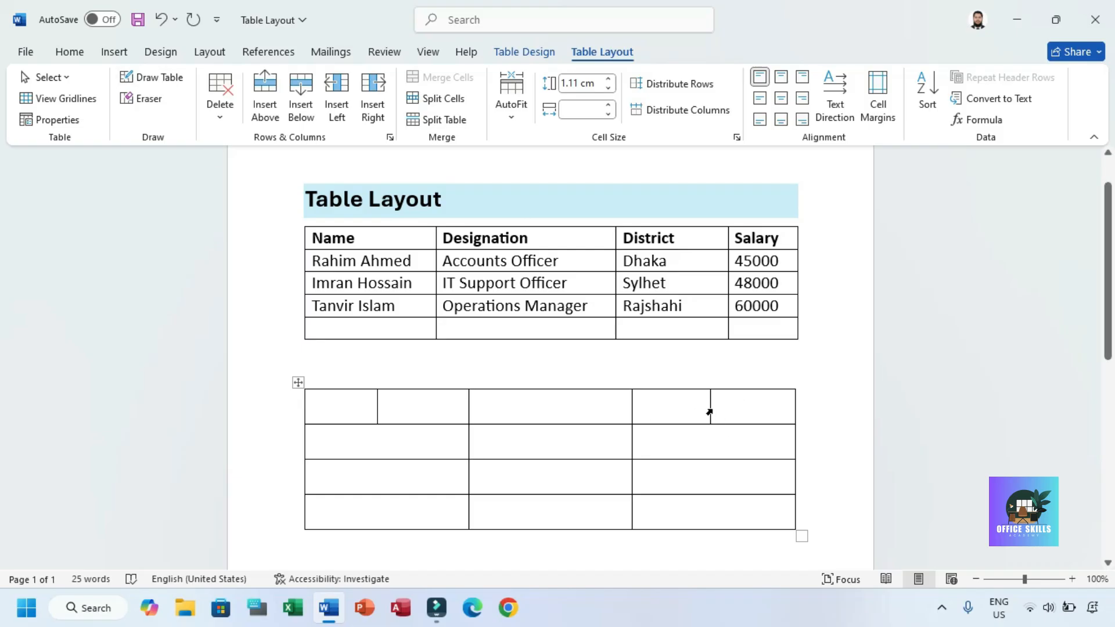
Use the Eraser to remove the drawn vertical lines from the third and first cells of the top row
click(147, 98)
click(701, 407)
click(379, 405)
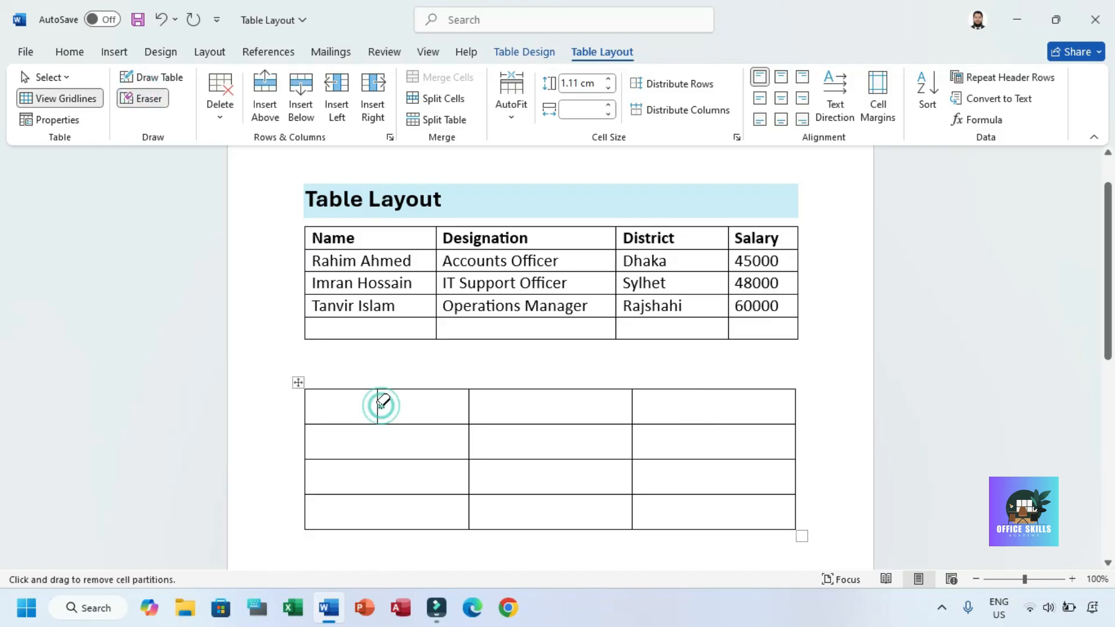
Erase the two horizontal borders between the upper three cells of the third column, leave the Eraser, and undo the erasures
click(692, 424)
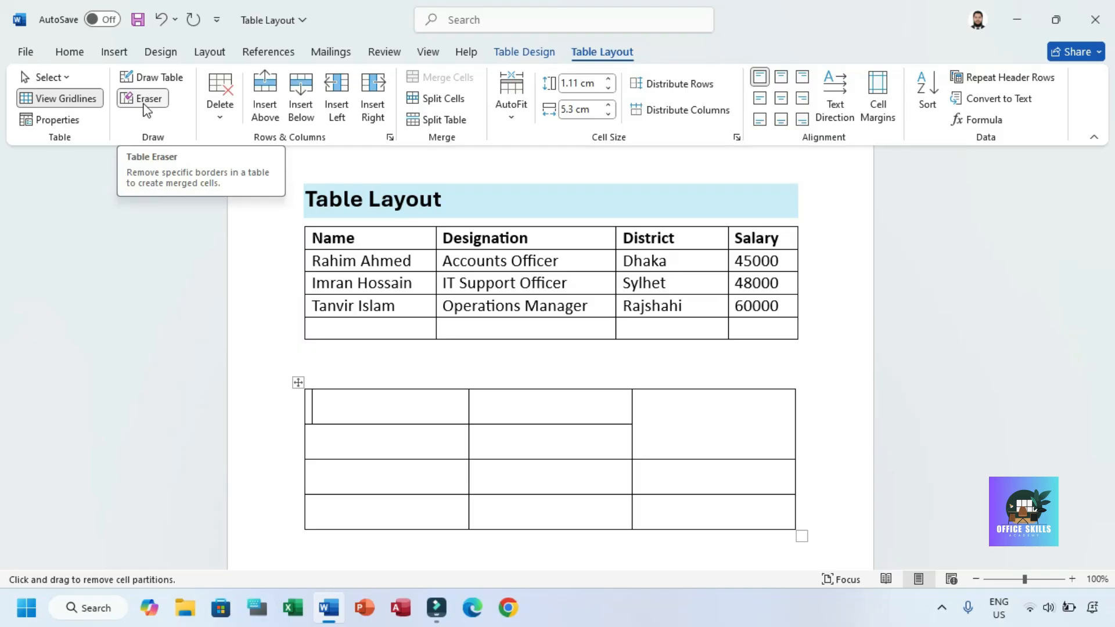
click(709, 460)
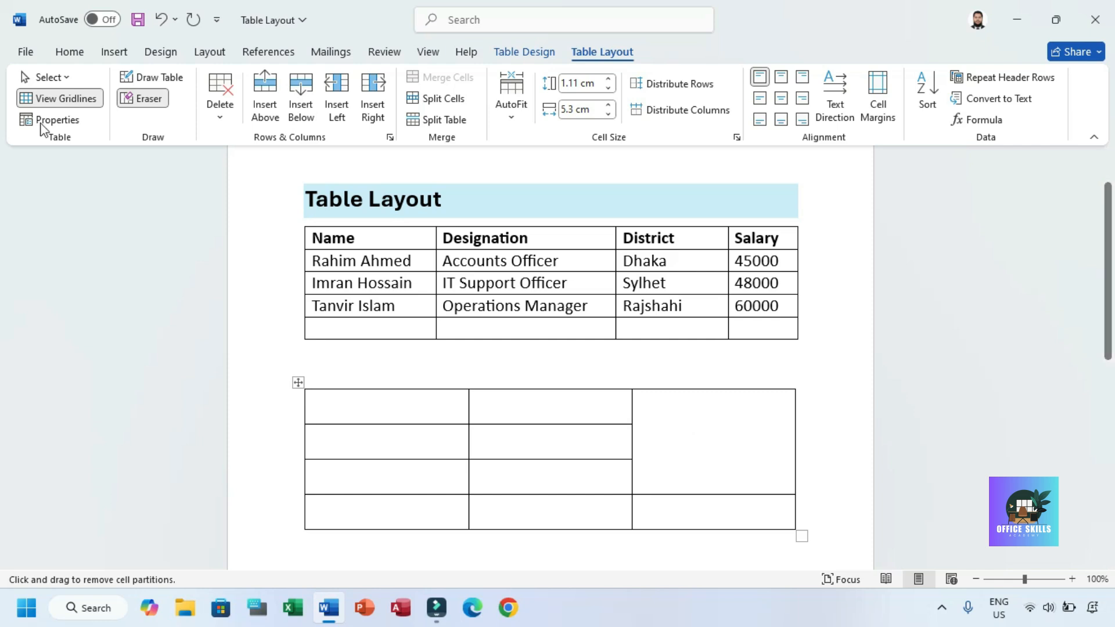
click(159, 99)
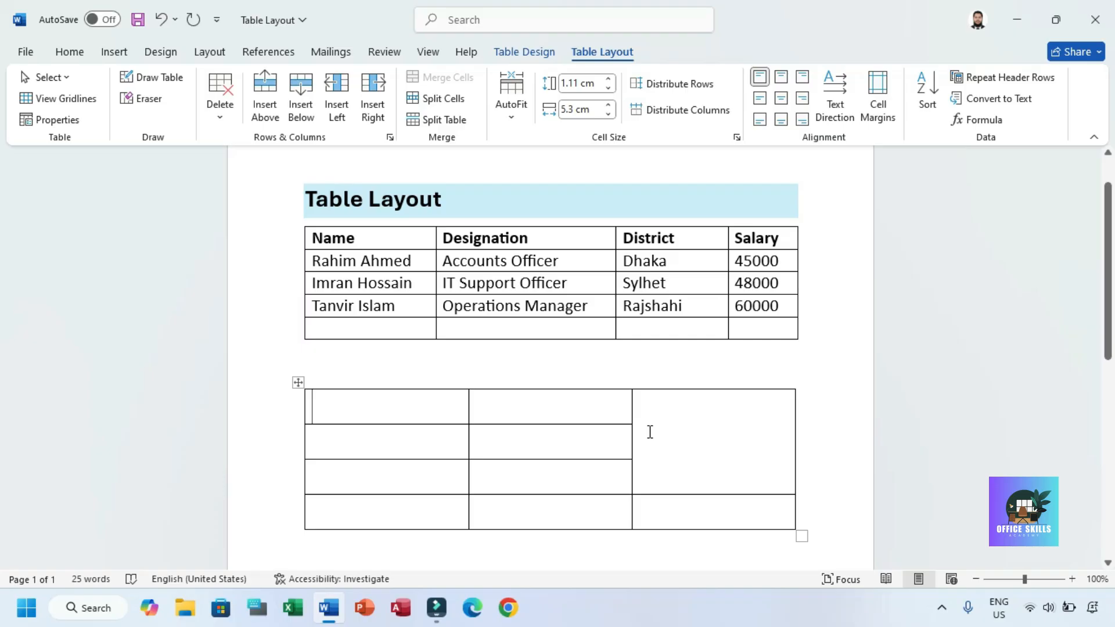
key(ctrl+z)
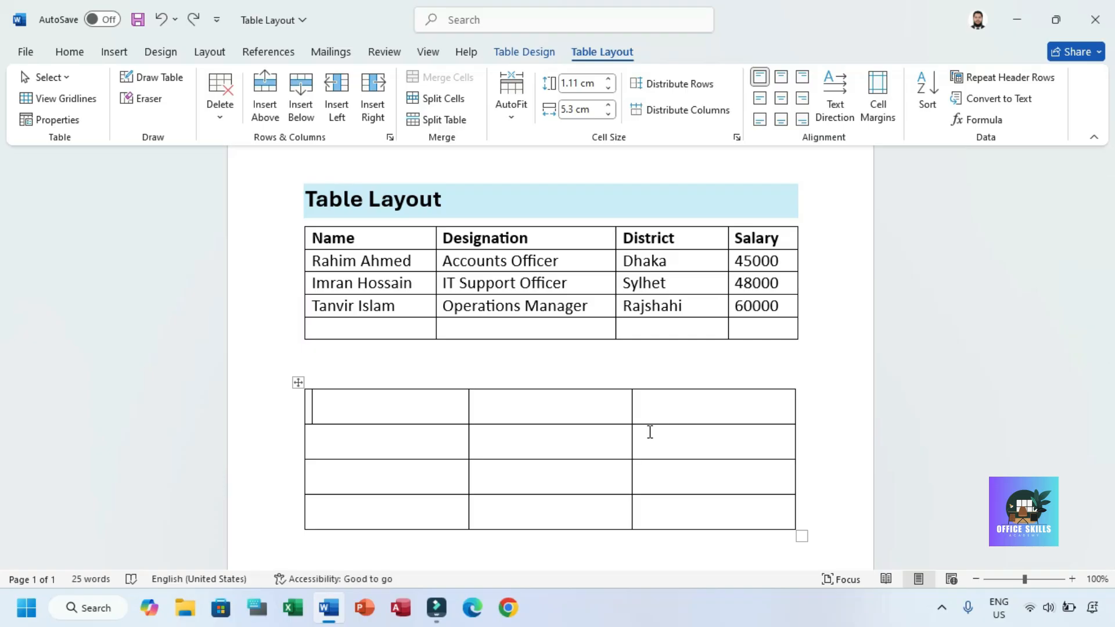
Delete the first cell of the empty table with Shift cells left and undo the deletion
click(220, 119)
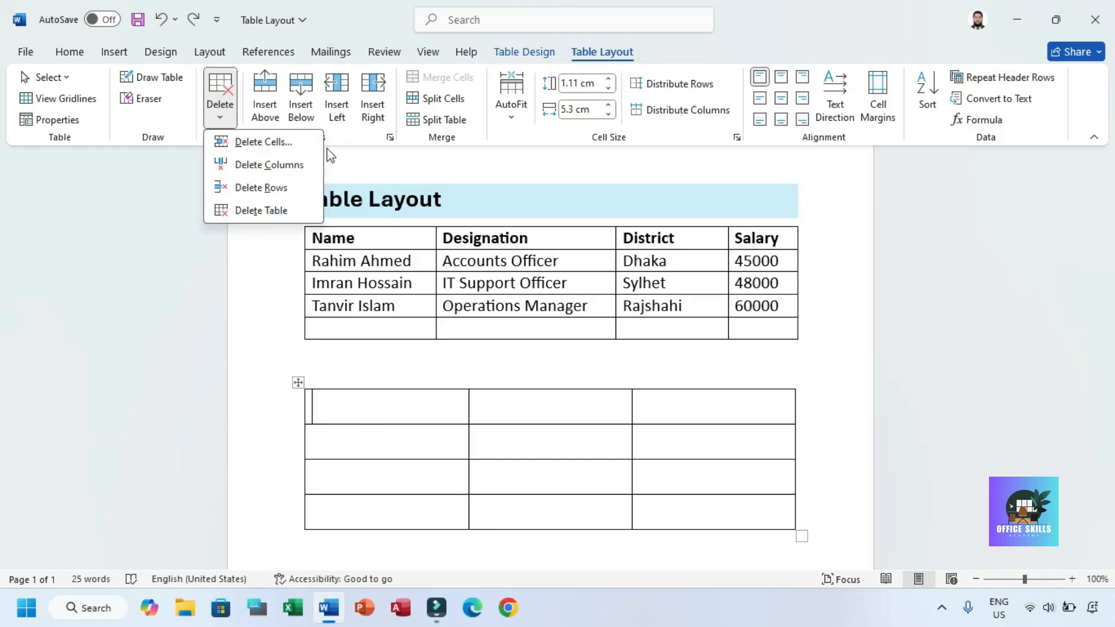
click(255, 149)
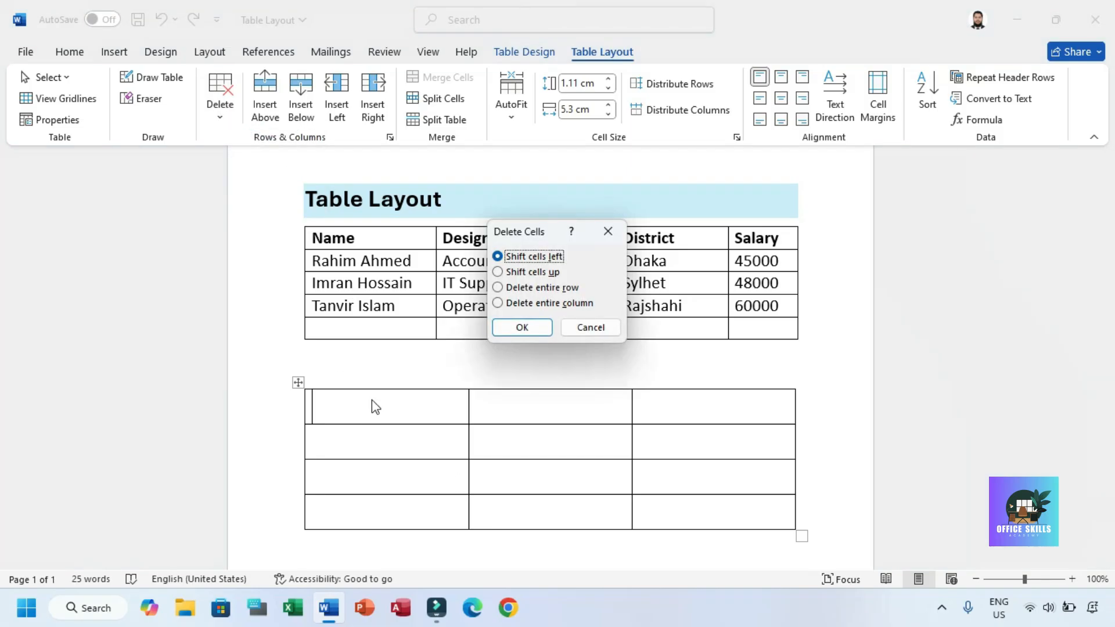
click(514, 328)
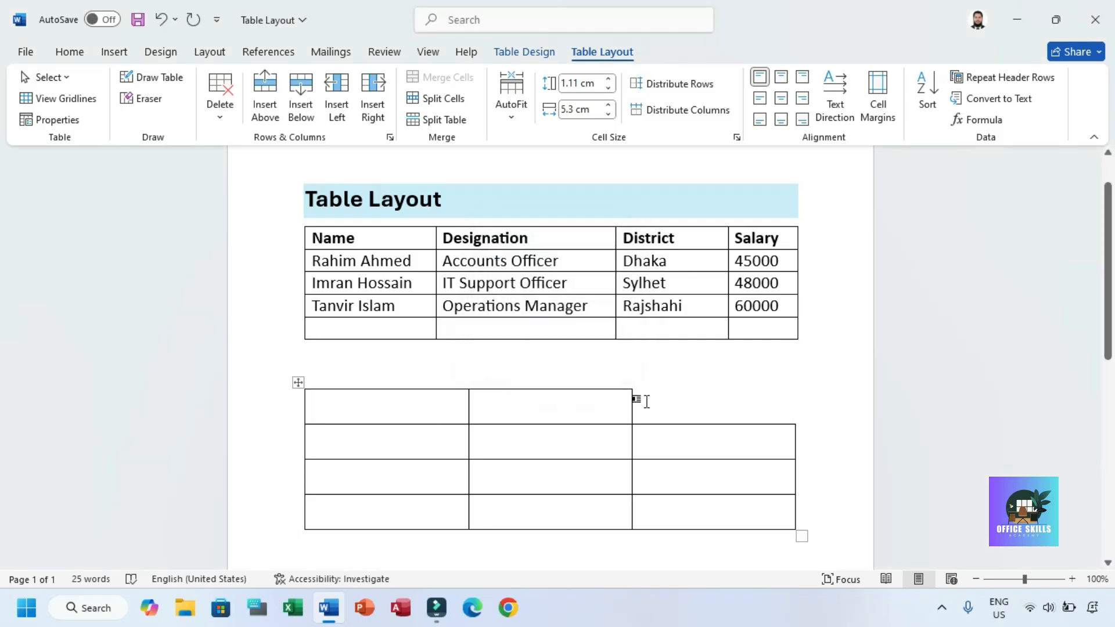
key(ctrl+z)
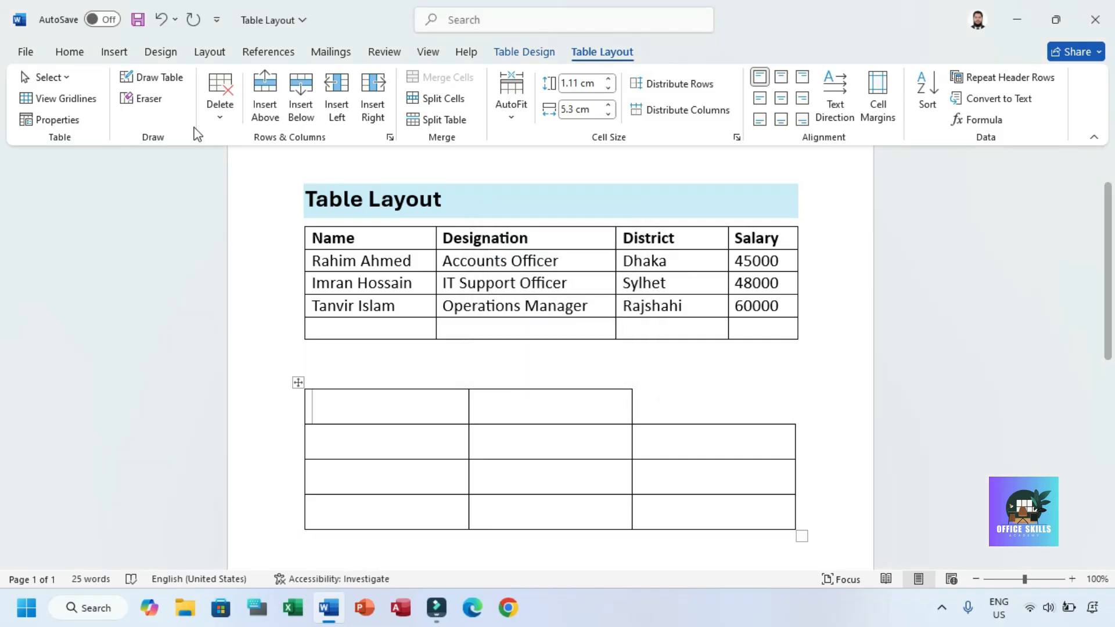
Delete the first column of the empty table and undo the deletion
click(220, 114)
click(255, 165)
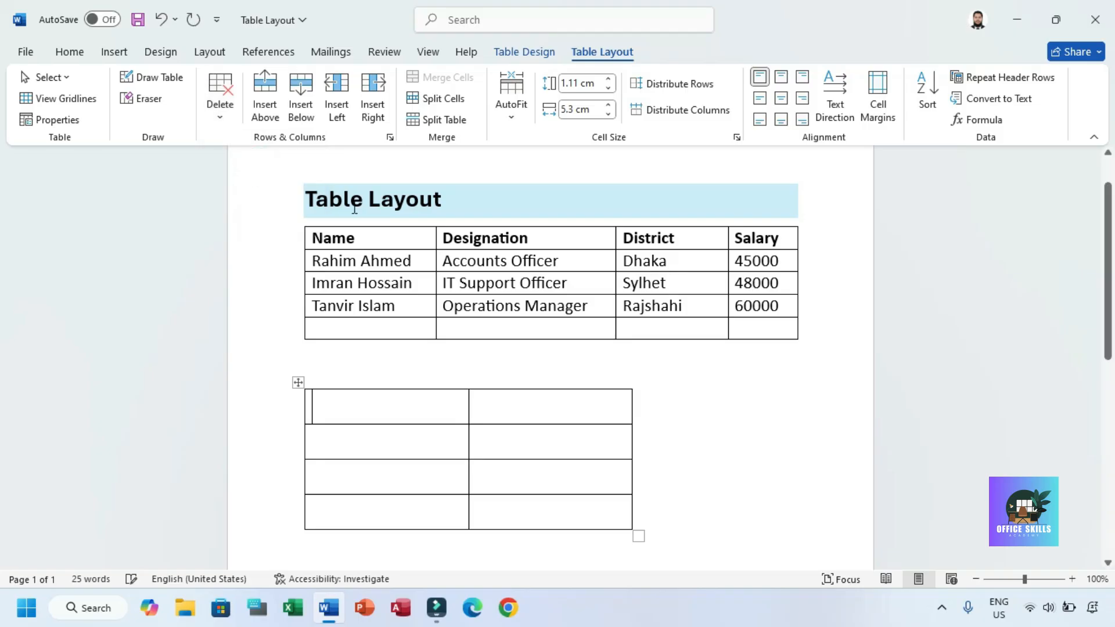
key(ctrl+z)
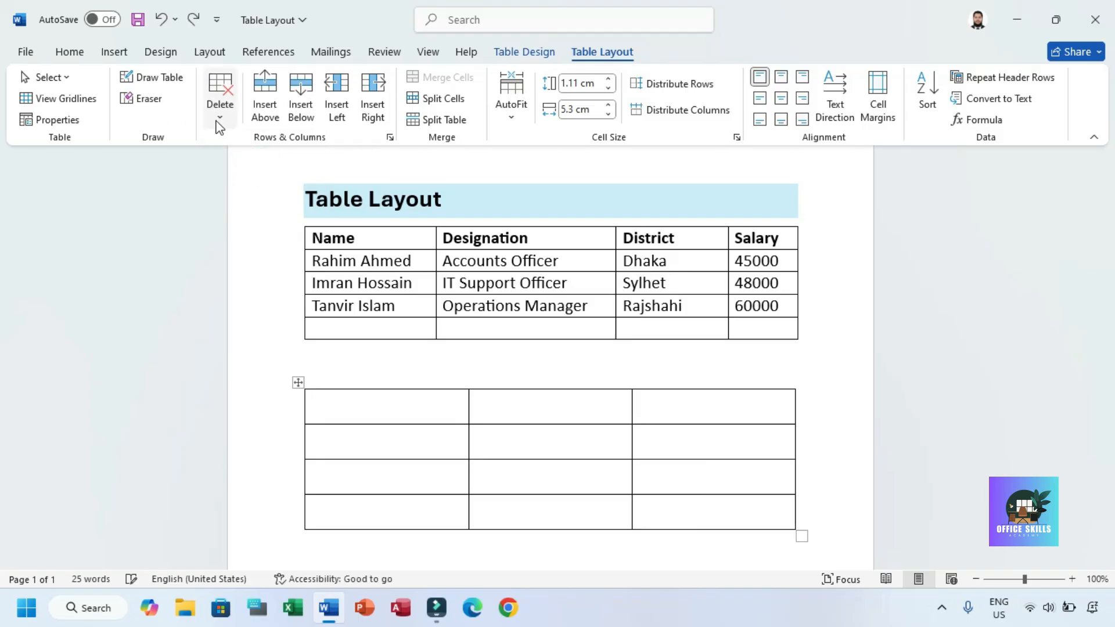
Delete the first row of the empty table and undo the deletion
click(220, 113)
click(245, 187)
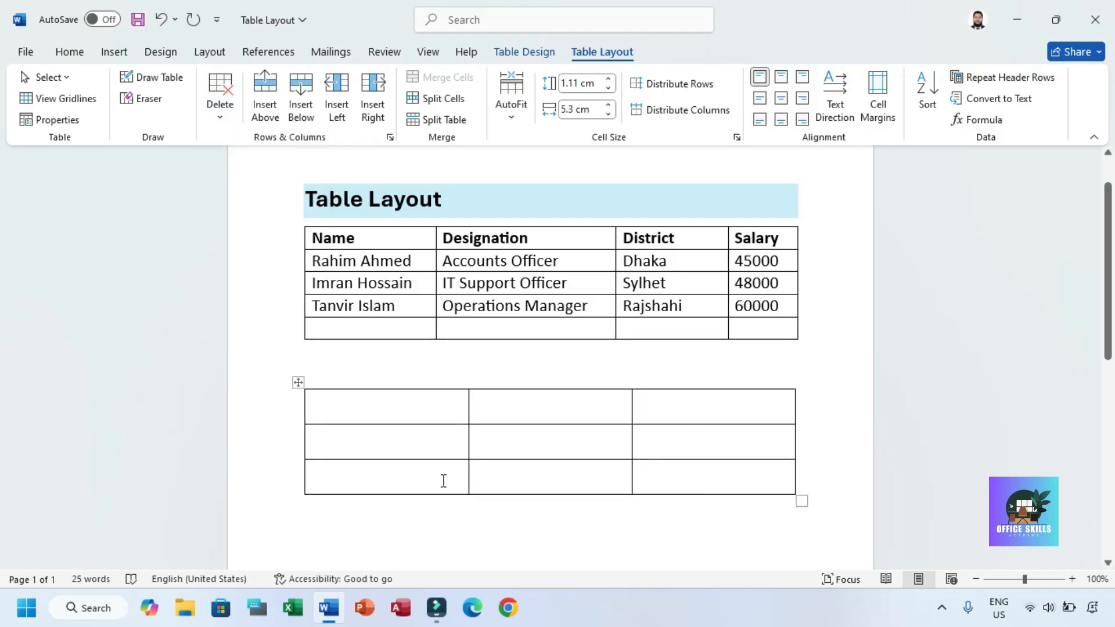
key(ctrl+z)
Delete the whole empty table and undo the deletion
click(220, 114)
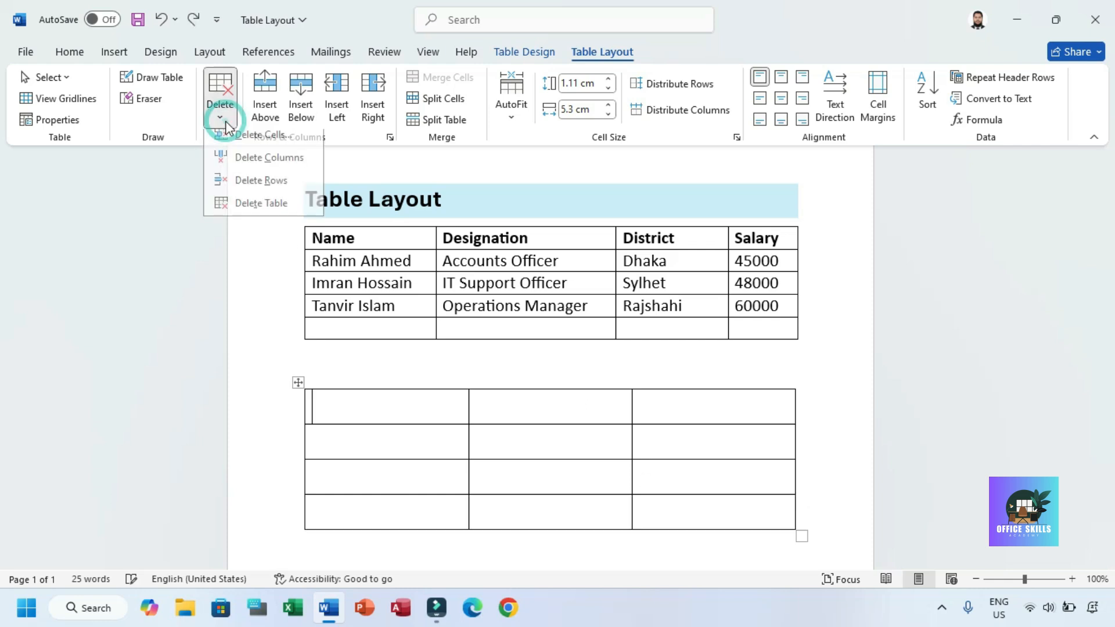
click(239, 210)
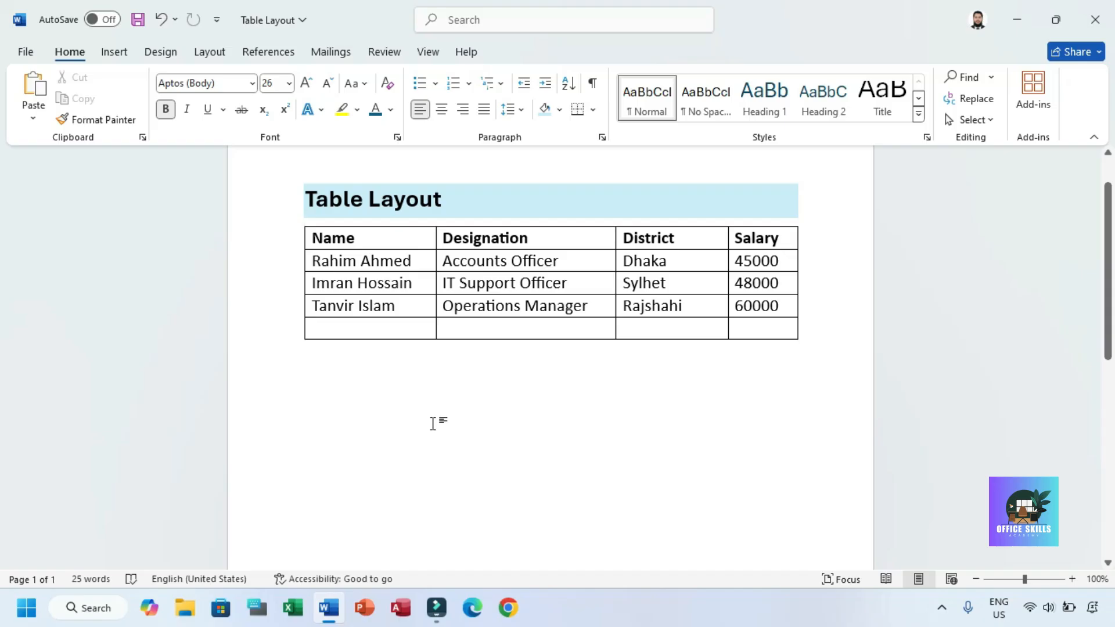
key(ctrl+z)
Select the first row of the empty table and examine the delete options offered for it
drag(1109, 284, 1111, 307)
drag(732, 336, 287, 338)
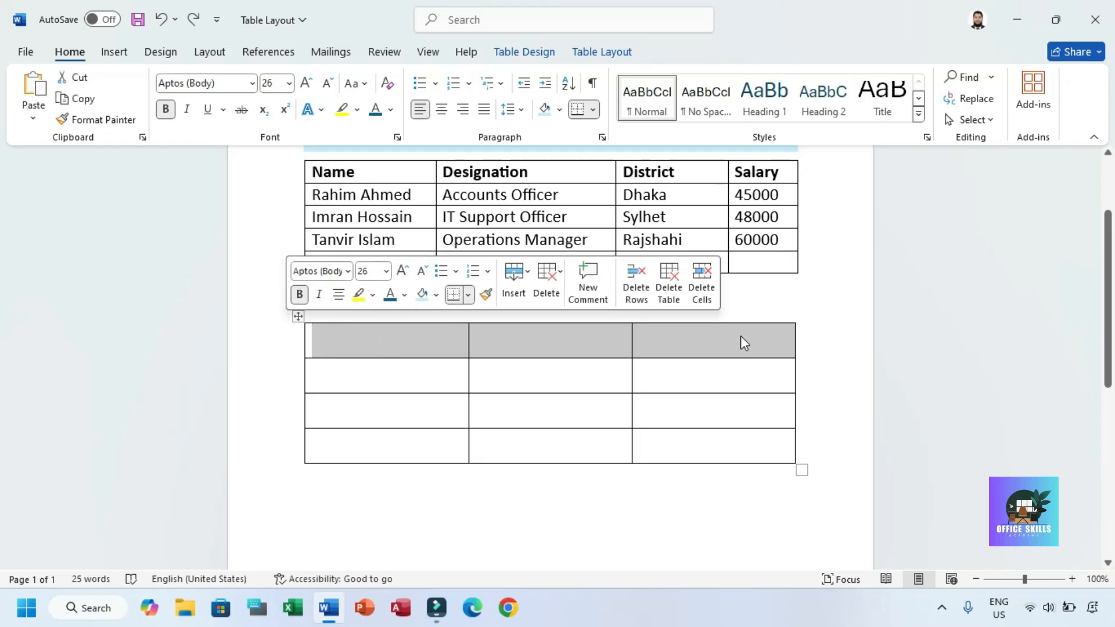
right_click(567, 343)
click(419, 335)
click(350, 336)
drag(339, 339, 629, 326)
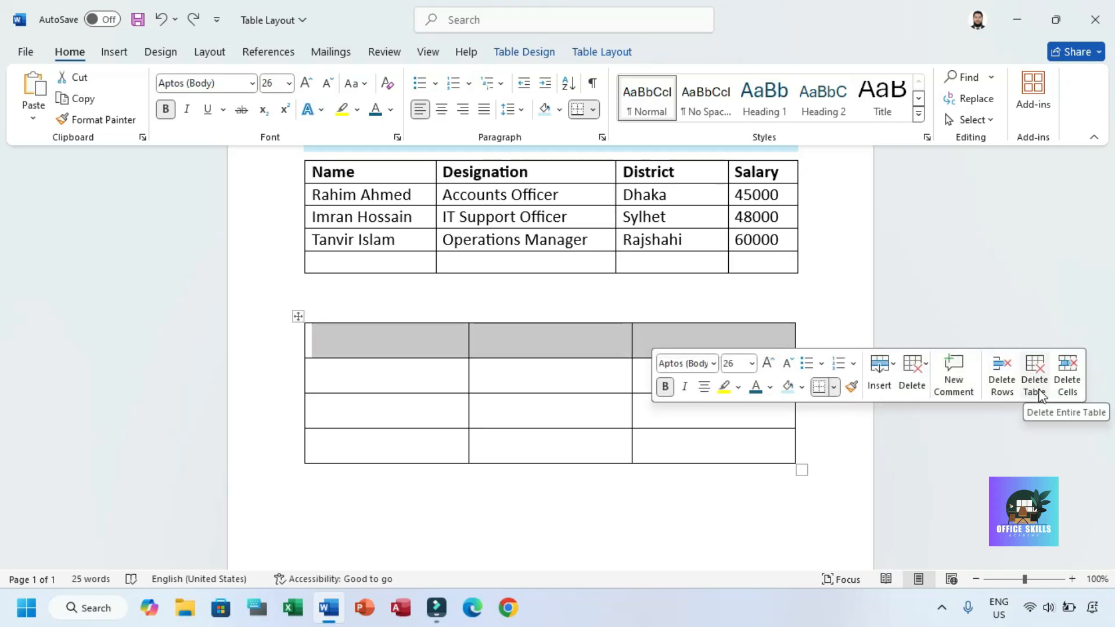
Delete all the cells in the first row of the empty table with the Delete Cells options
click(617, 51)
click(225, 120)
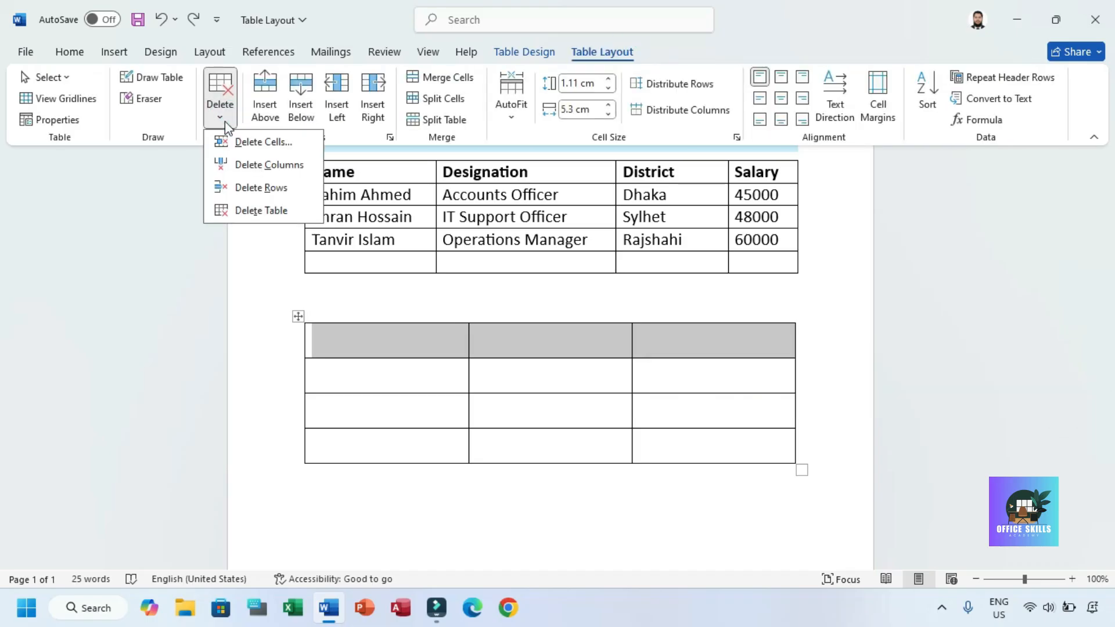
click(376, 356)
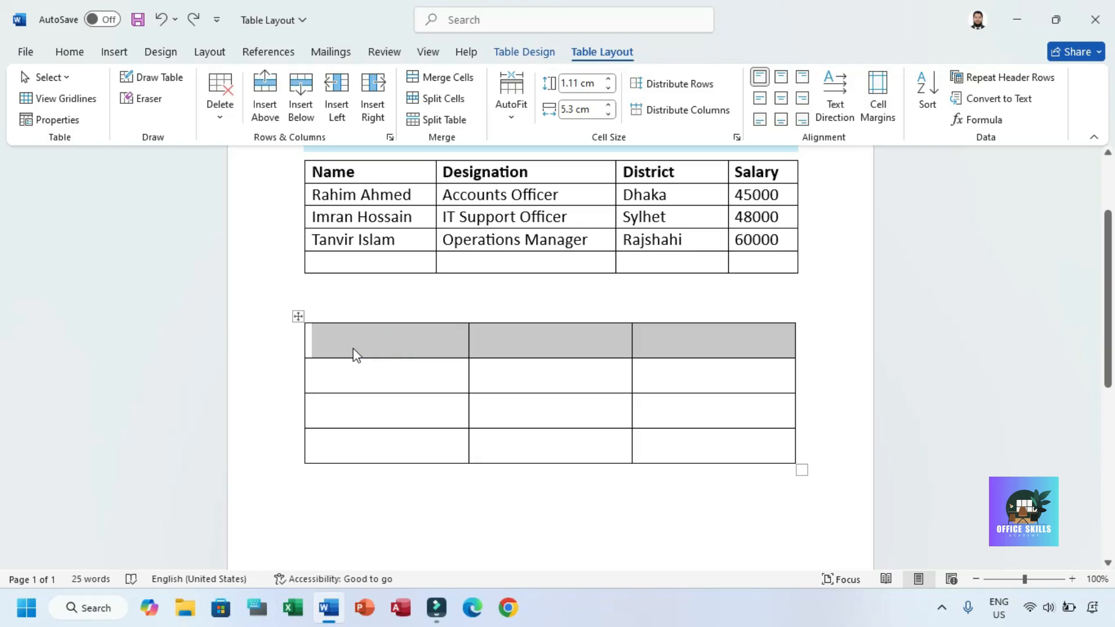
drag(674, 341, 370, 343)
right_click(327, 339)
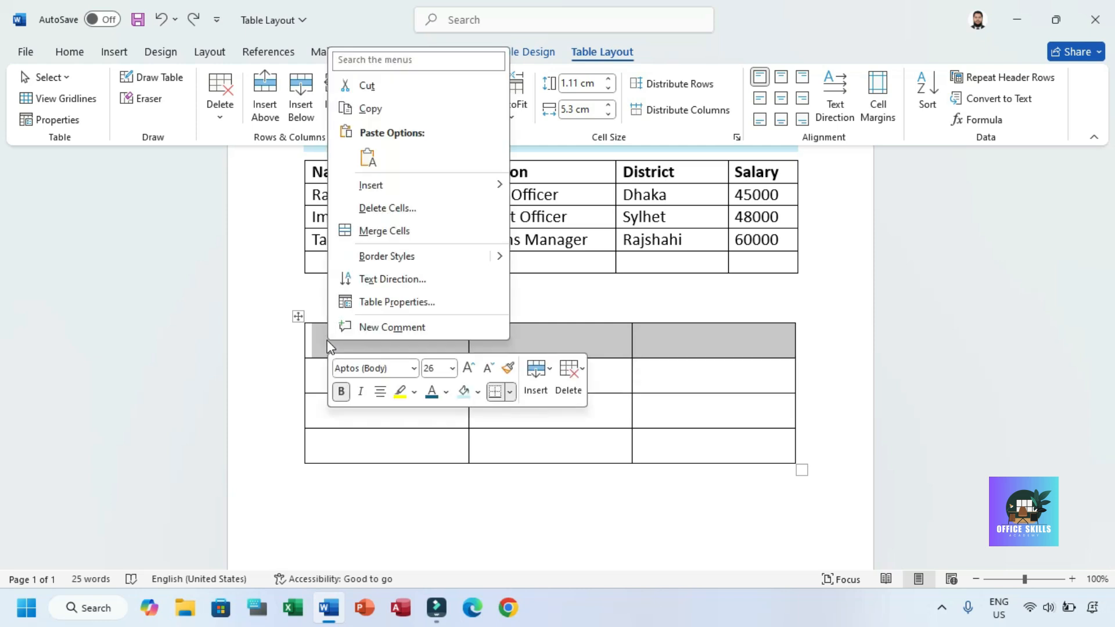
click(386, 211)
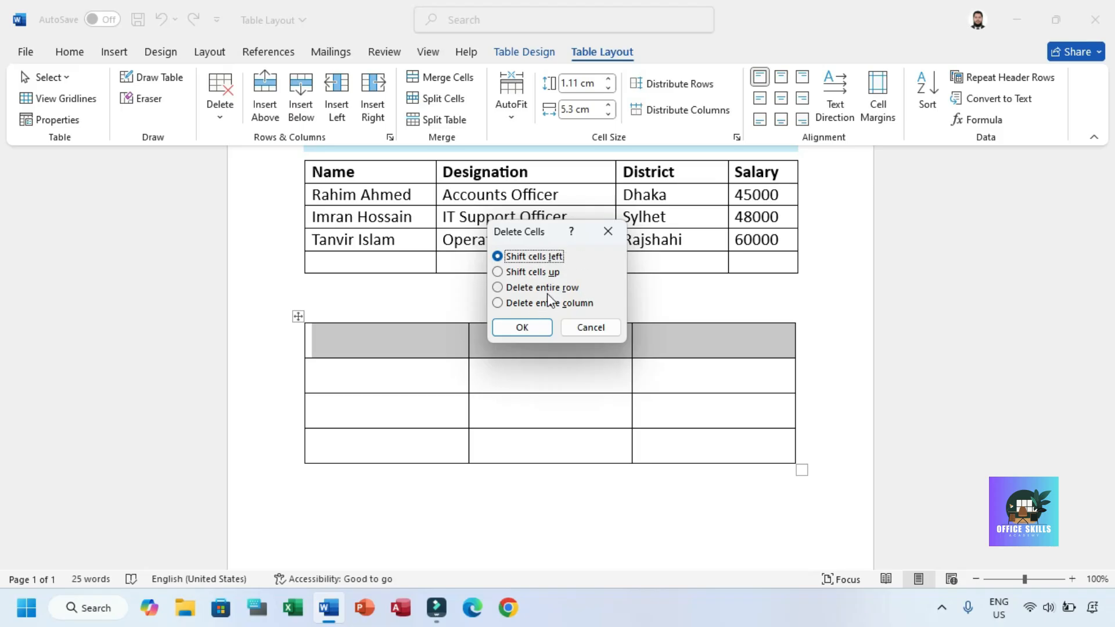
click(534, 325)
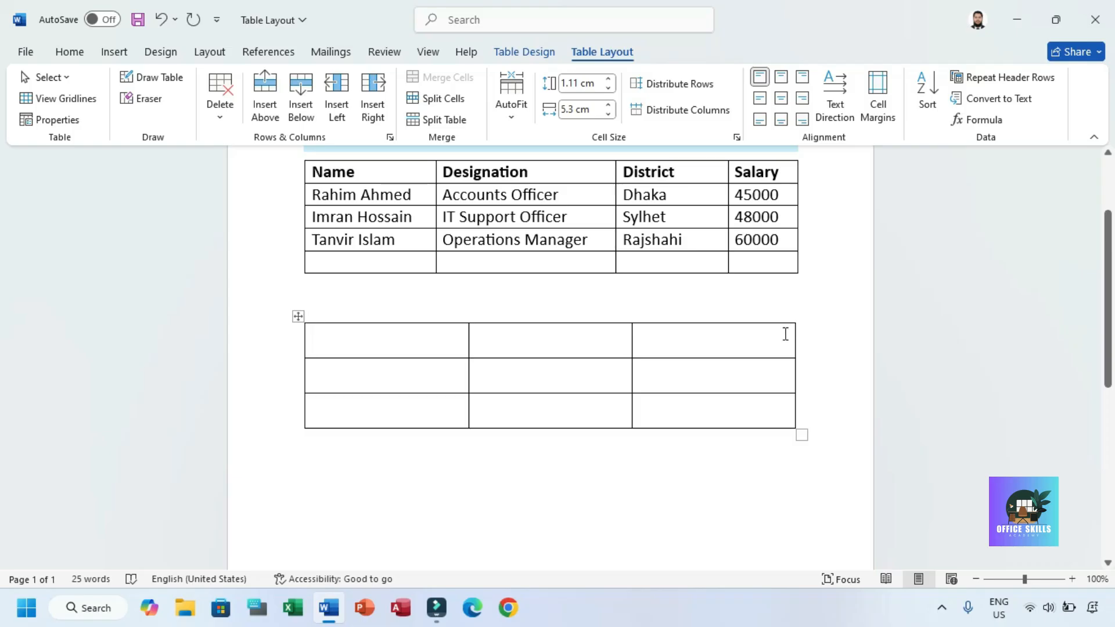
Select the first row of the empty table and examine the options offered for deleting its cells
drag(764, 338, 351, 349)
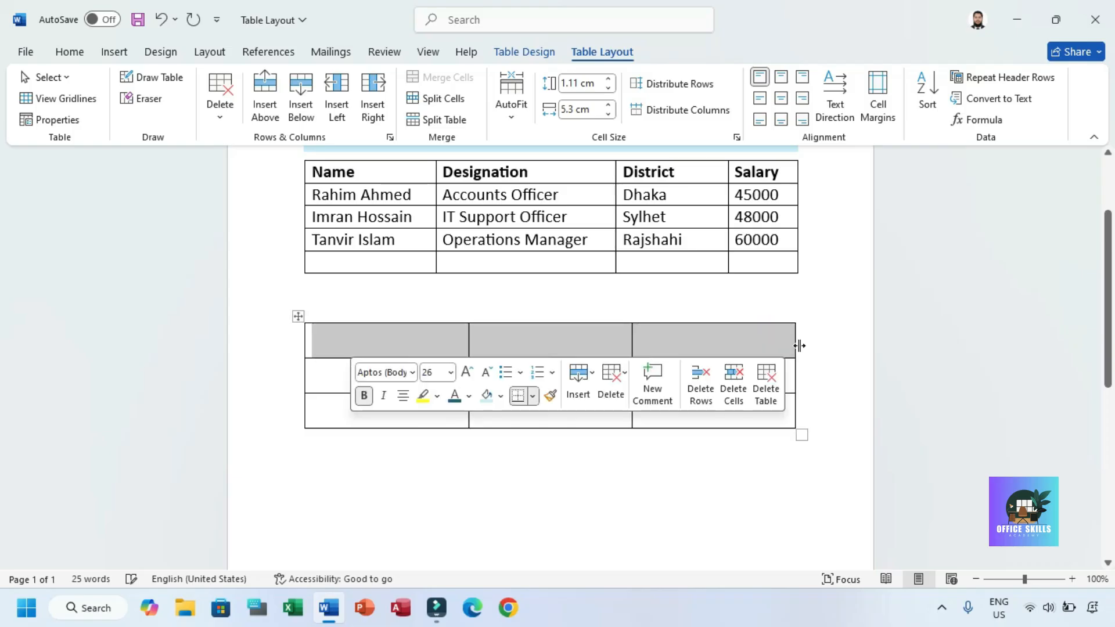
right_click(672, 342)
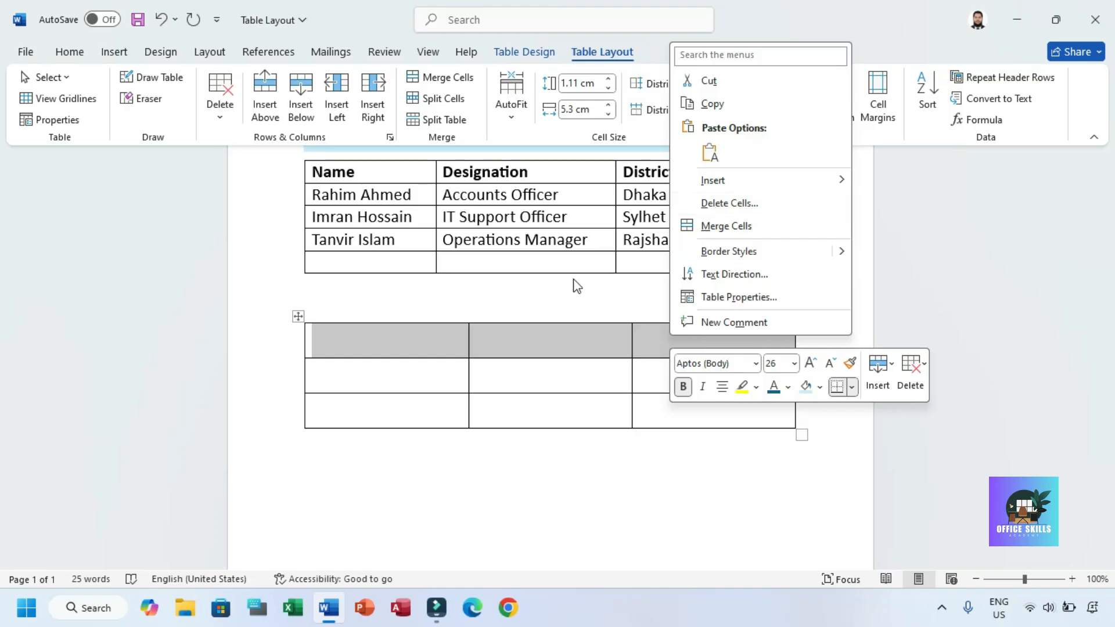
click(271, 134)
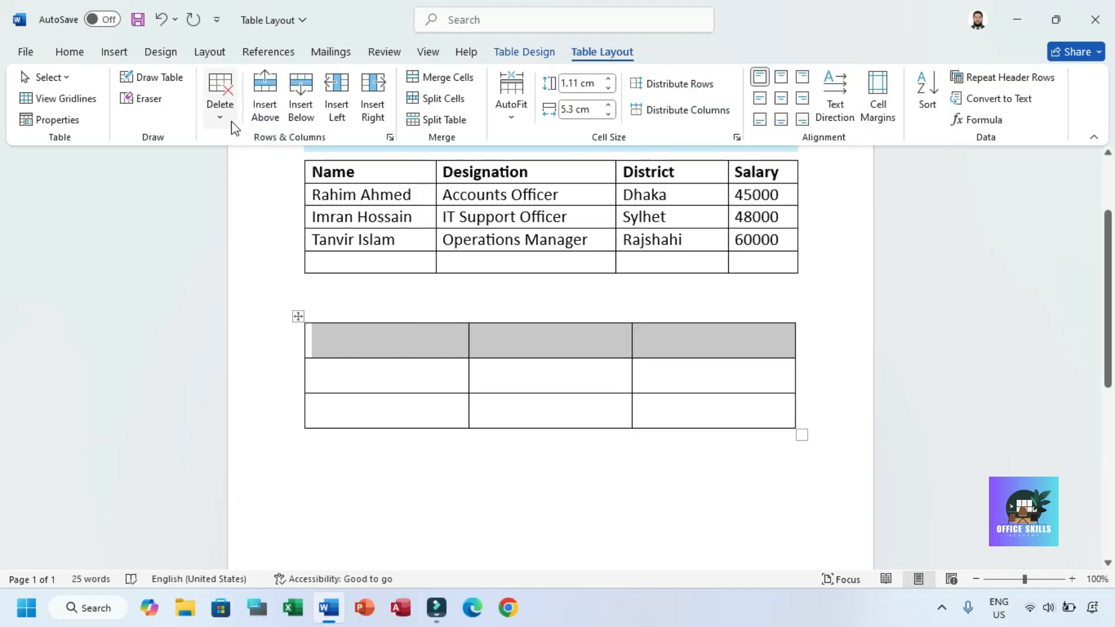
click(442, 341)
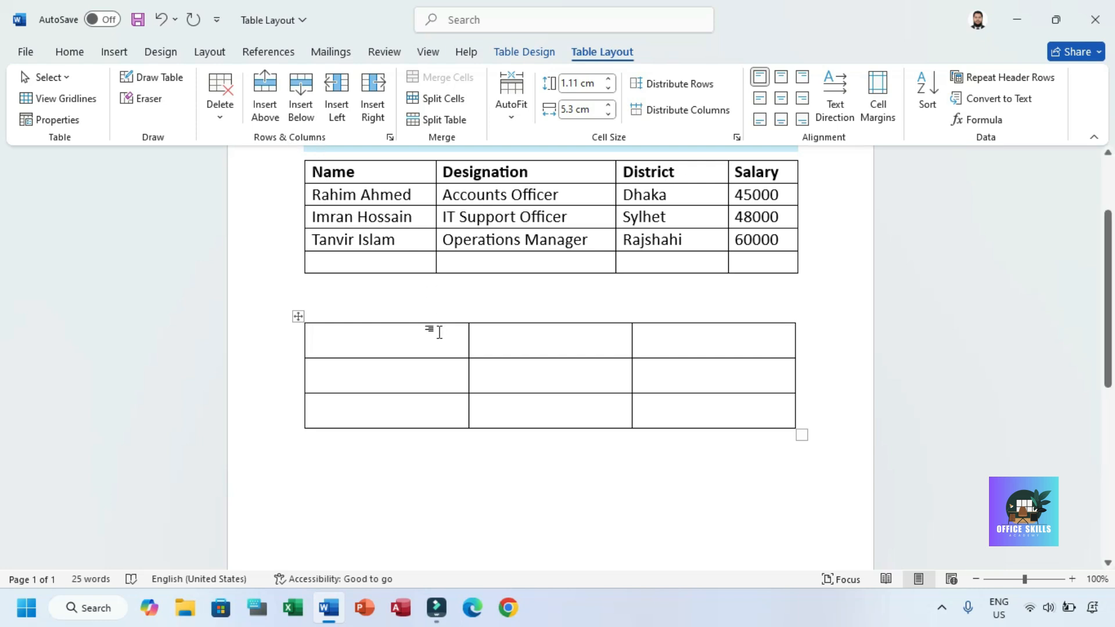
Insert a column after the first column and a row below the second row of the empty table
click(469, 316)
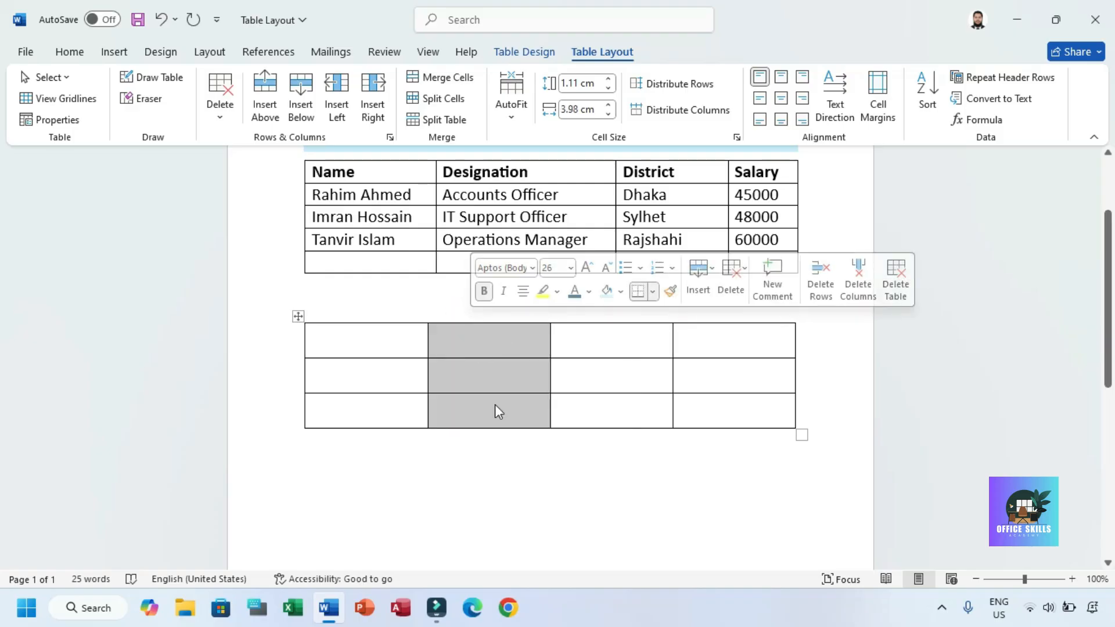
click(530, 336)
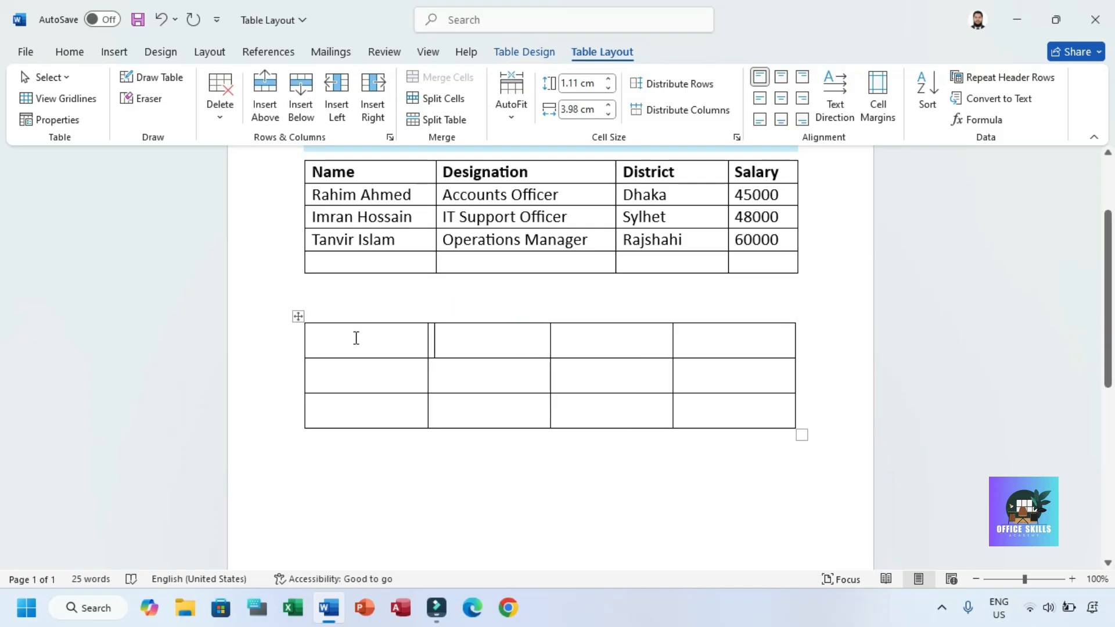
click(298, 396)
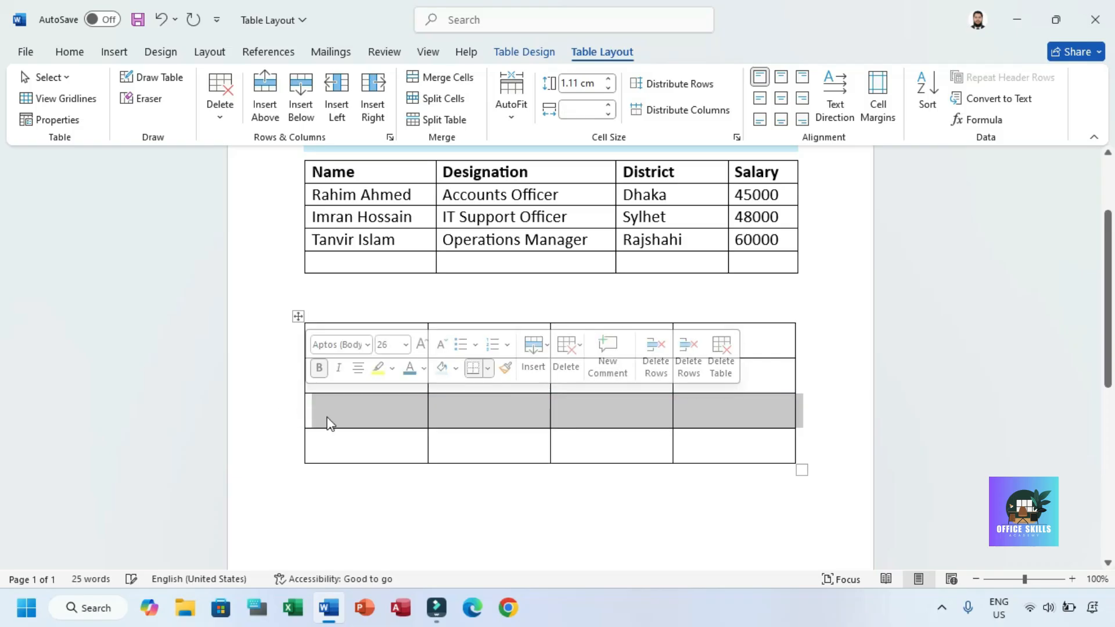
click(518, 422)
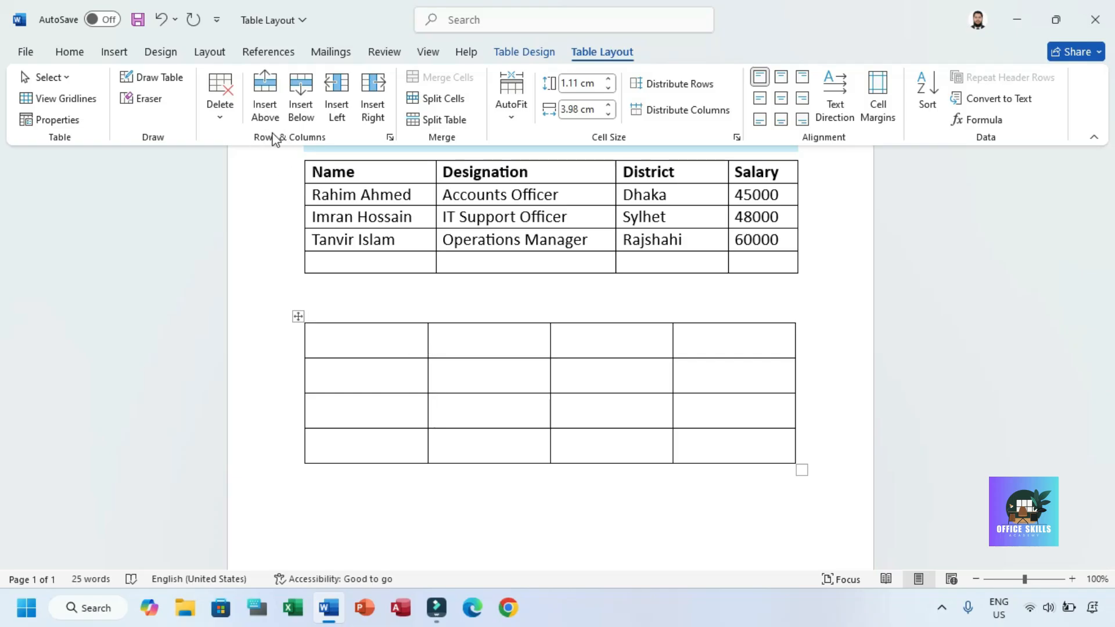
Insert a row above and another below the first row of the empty table, undoing each insertion
drag(356, 333, 726, 340)
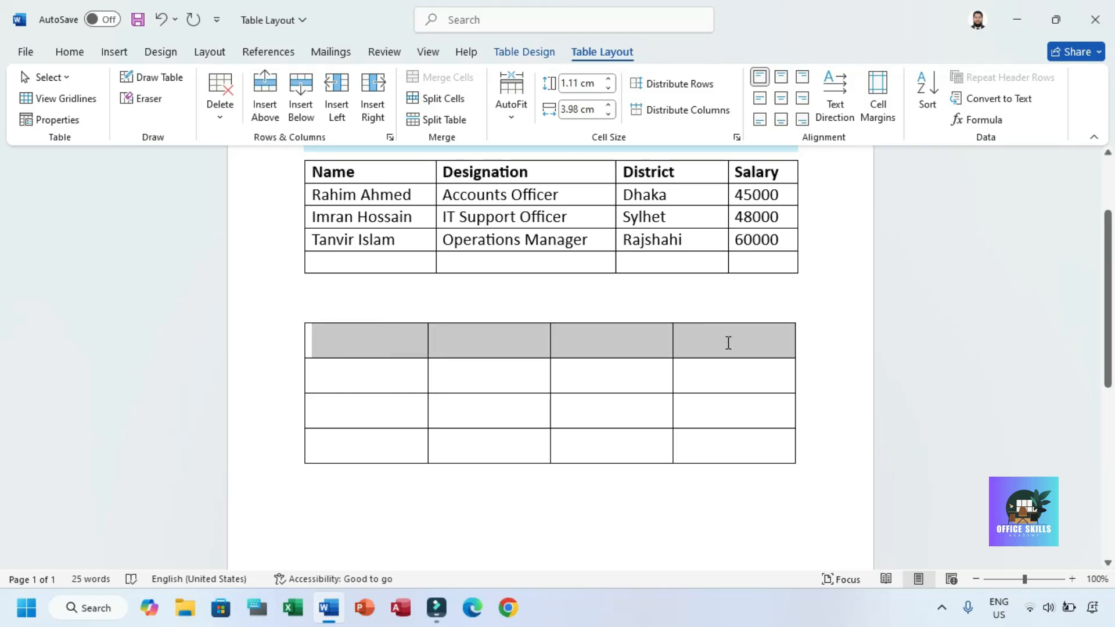
click(262, 110)
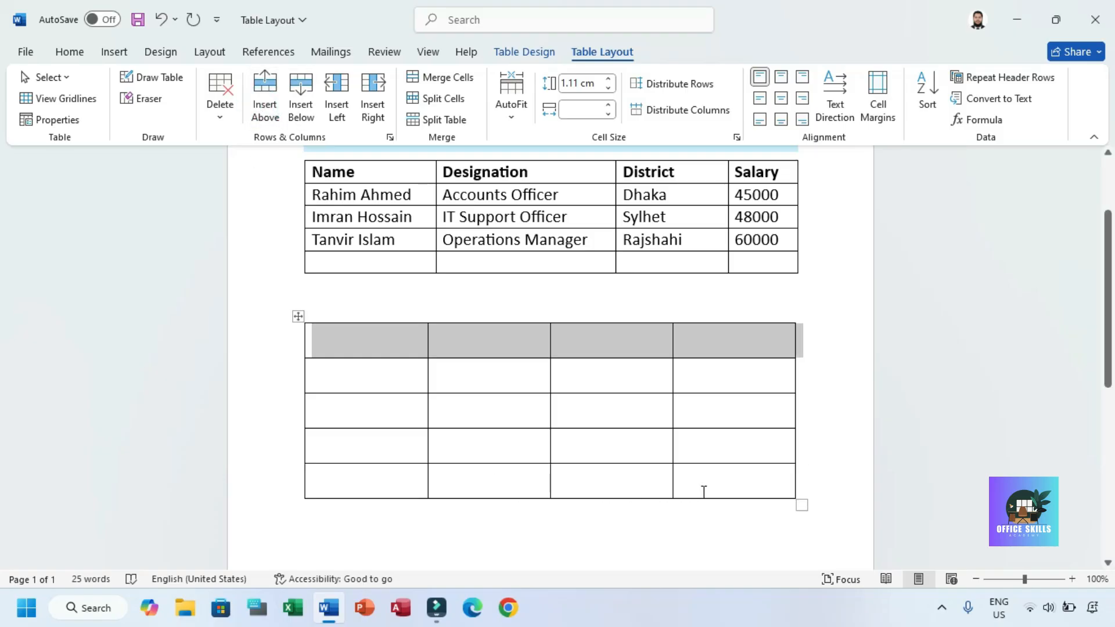
key(ctrl+z)
click(301, 111)
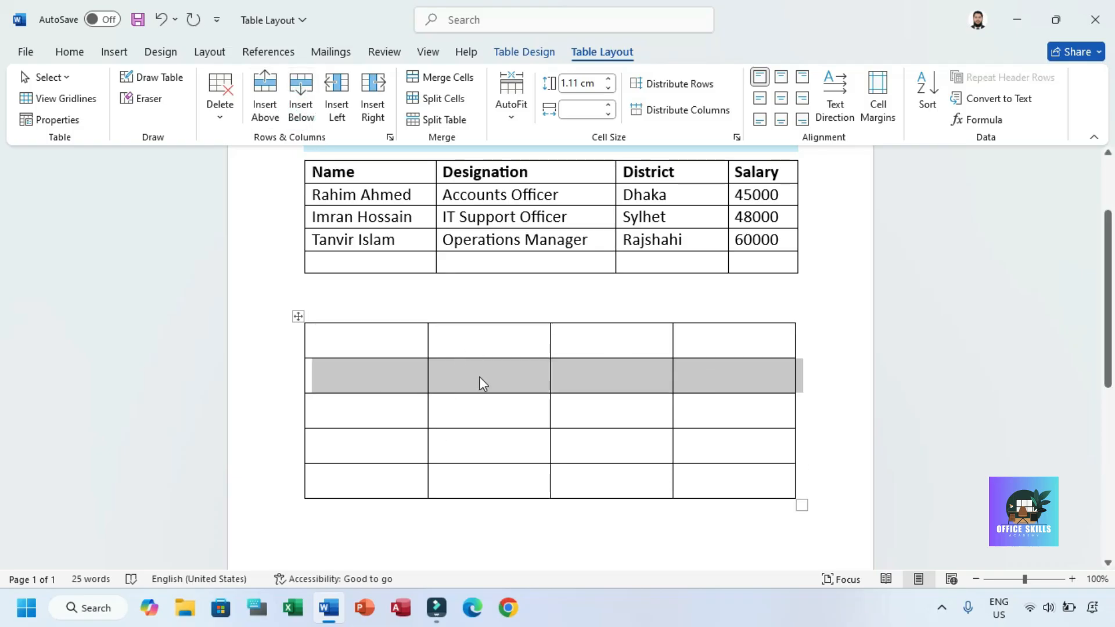
key(ctrl+z)
click(479, 353)
Insert a column before and another after the second column of the empty table, undoing each insertion
drag(487, 447, 486, 336)
click(335, 110)
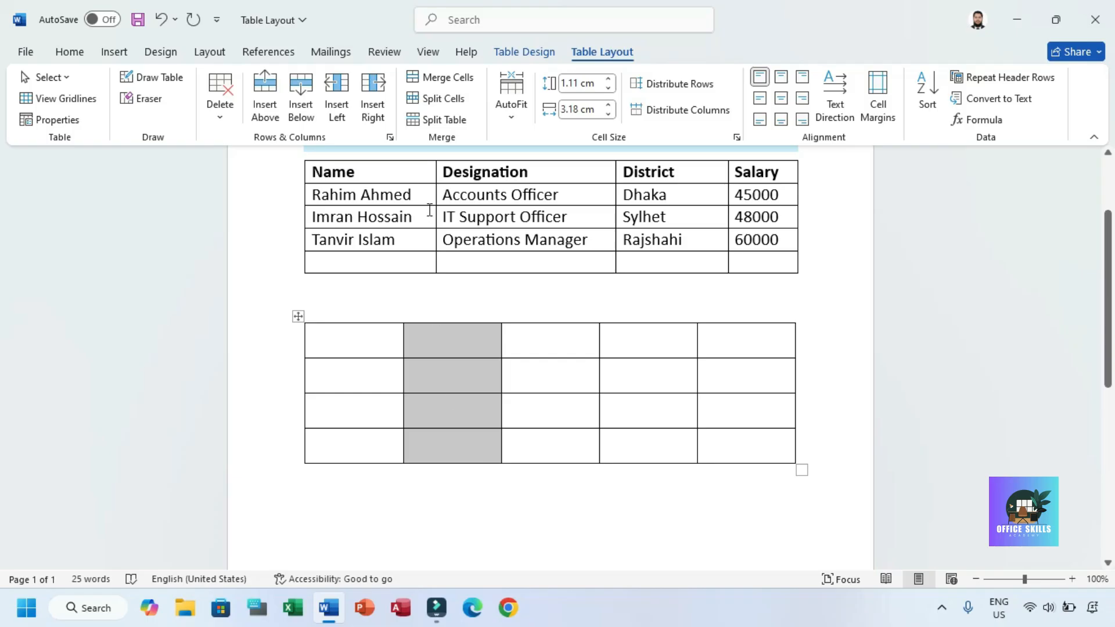
key(ctrl+z)
click(371, 104)
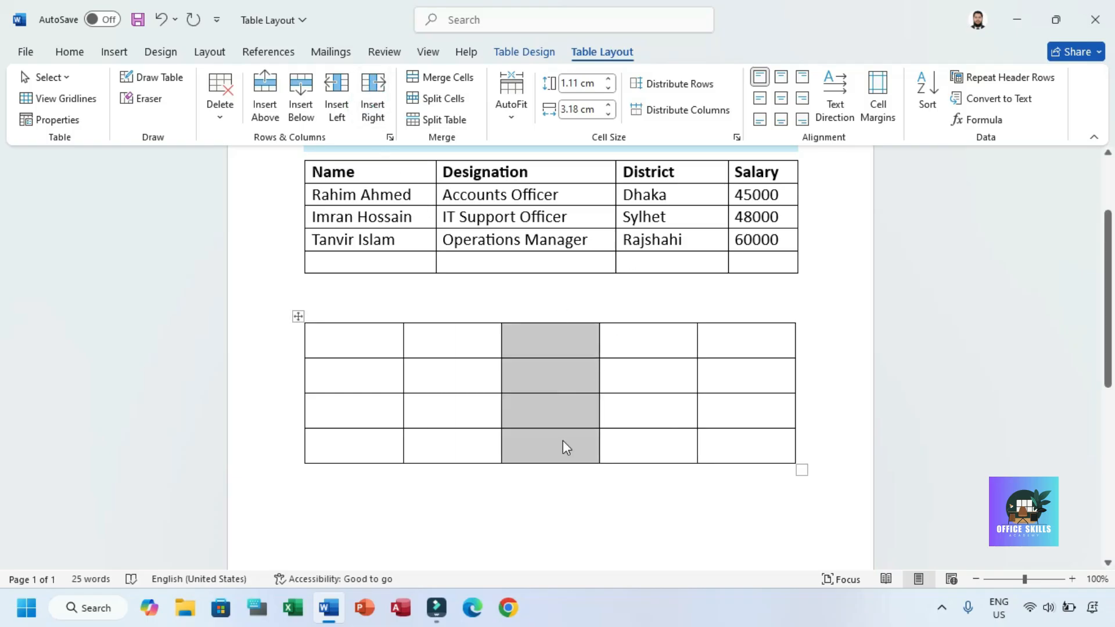
key(ctrl+z)
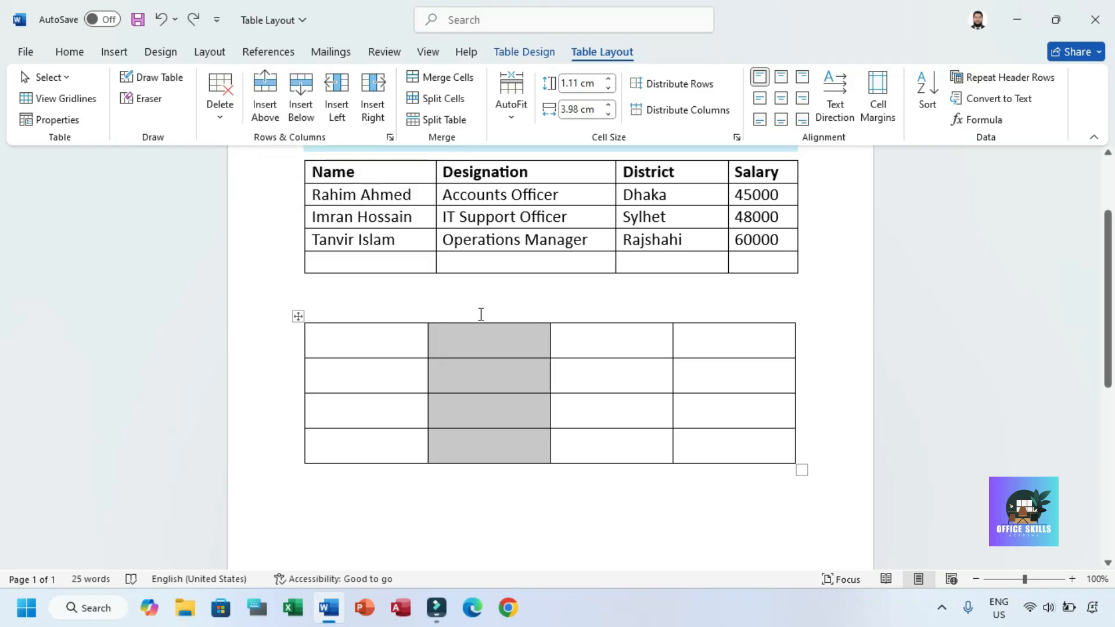
click(495, 343)
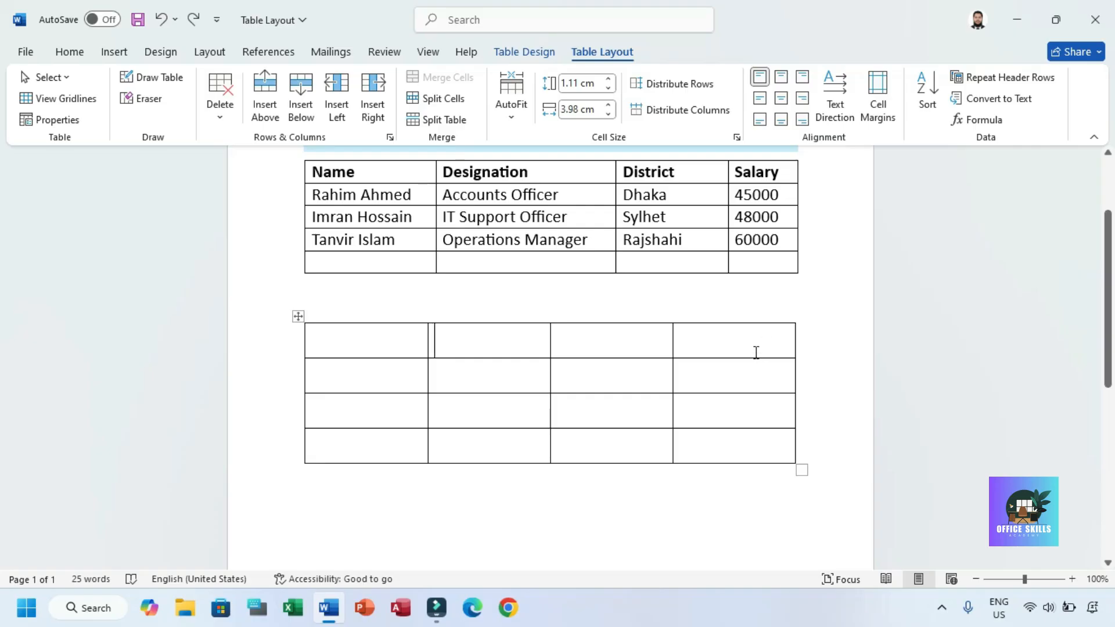
Erase the border between the last two cells of the empty table's first row and undo the erasure
click(129, 77)
click(145, 98)
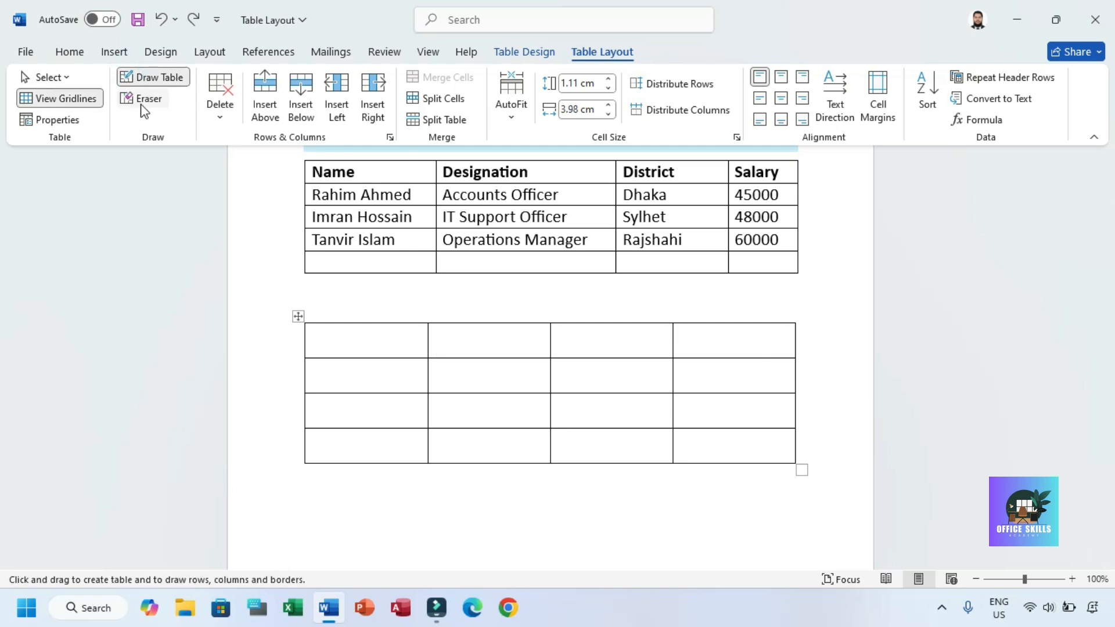
click(675, 344)
mouse_move(675, 343)
mouse_down()
mouse_move(814, 339)
mouse_move(669, 341)
mouse_move(743, 345)
mouse_up()
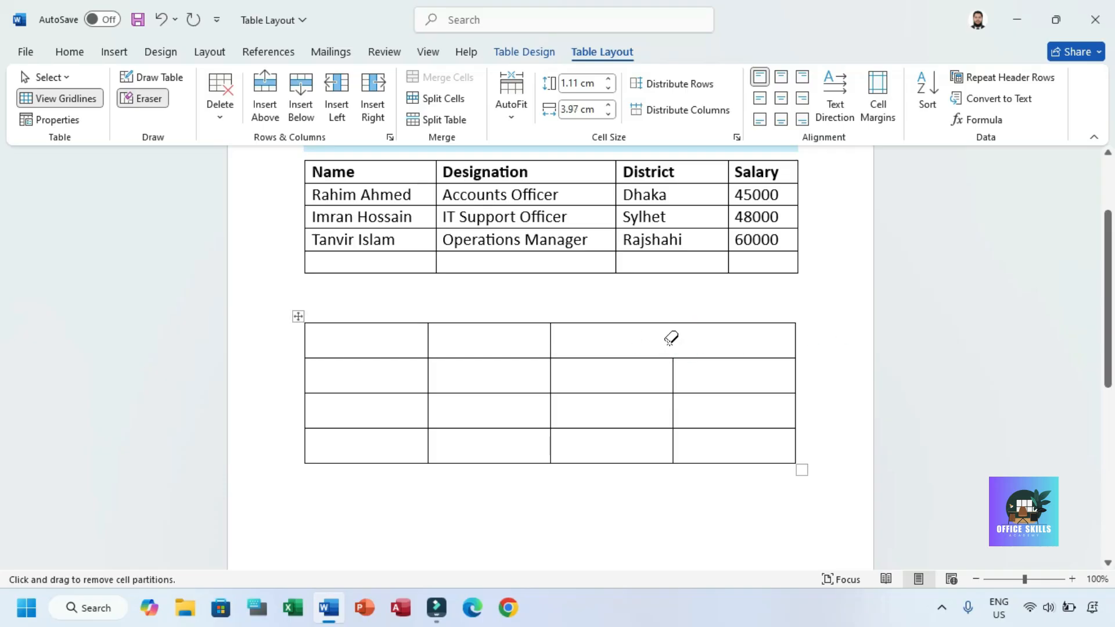
click(132, 105)
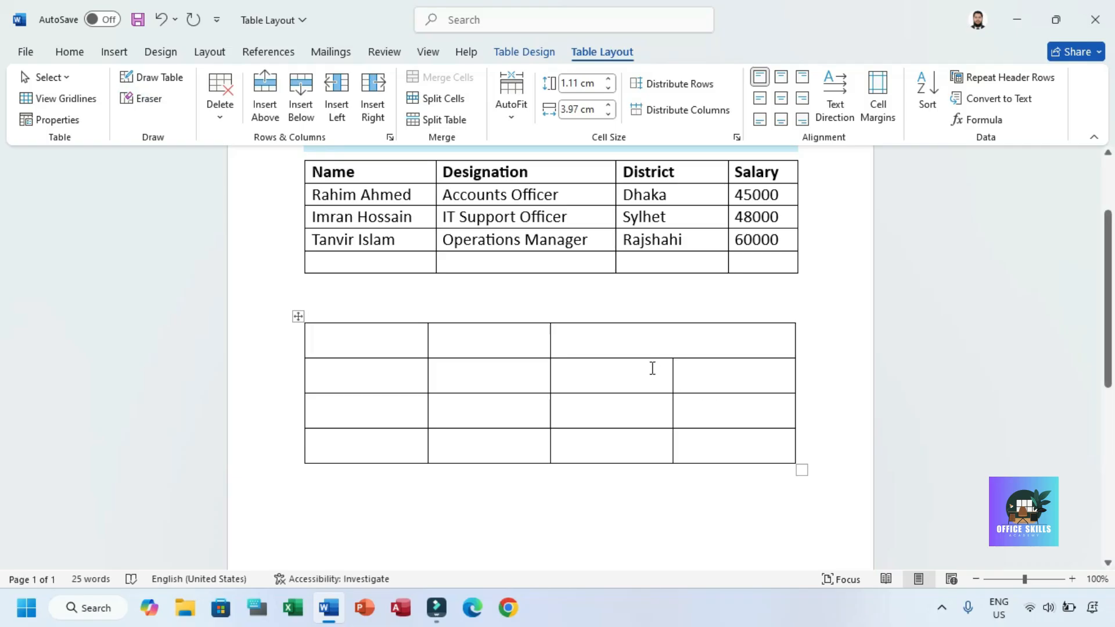
key(ctrl+z)
Merge the last two cells of the first two rows of the empty table into one cell
drag(615, 341, 704, 368)
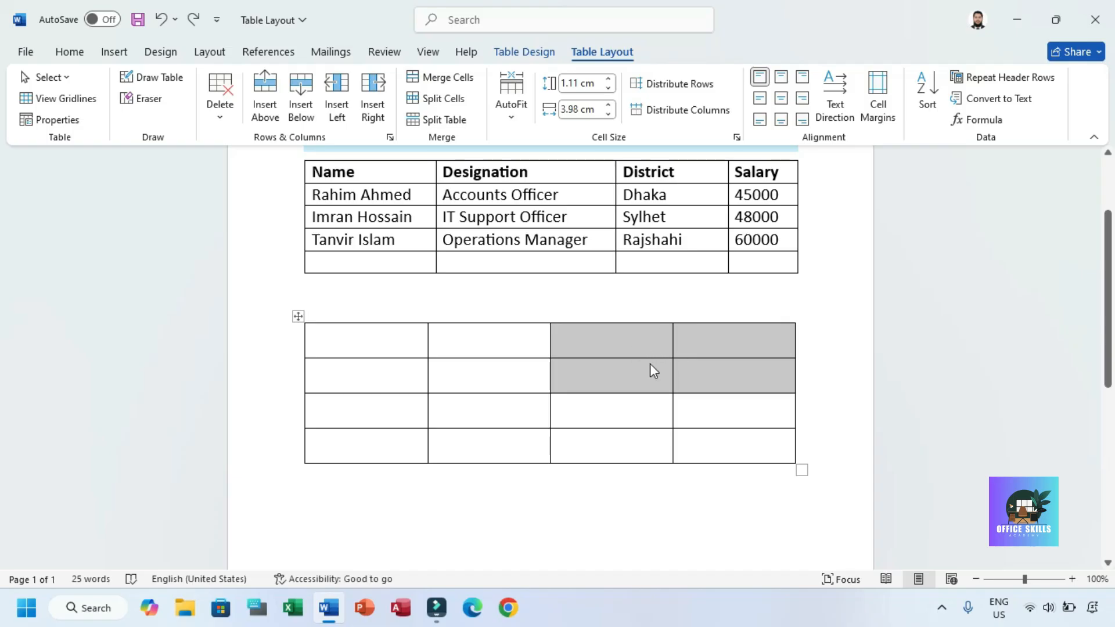
click(625, 357)
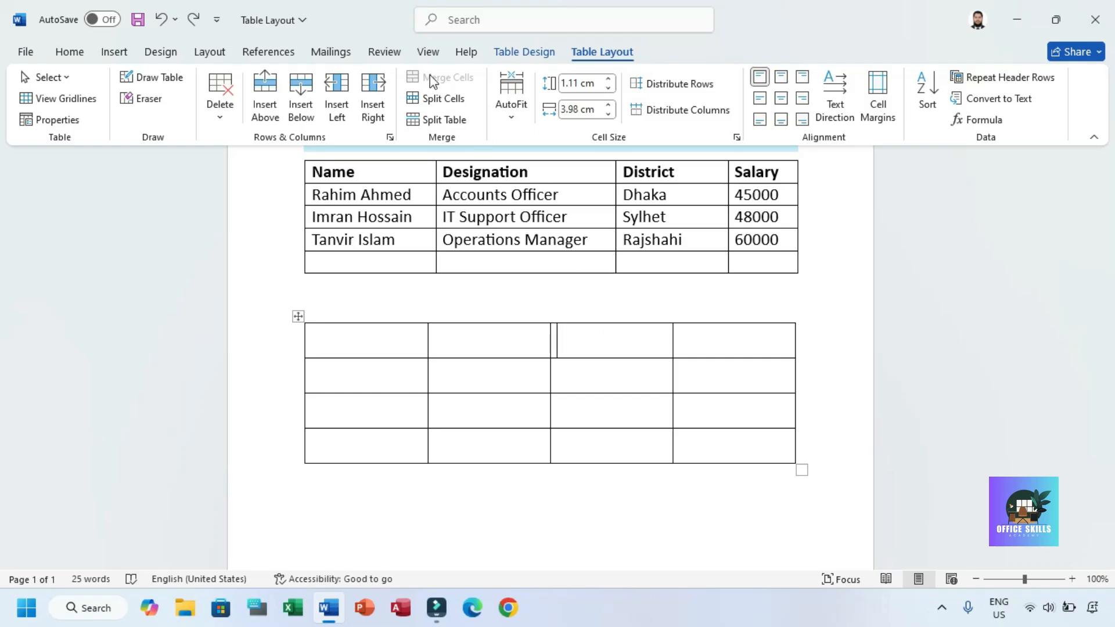
drag(580, 341, 700, 368)
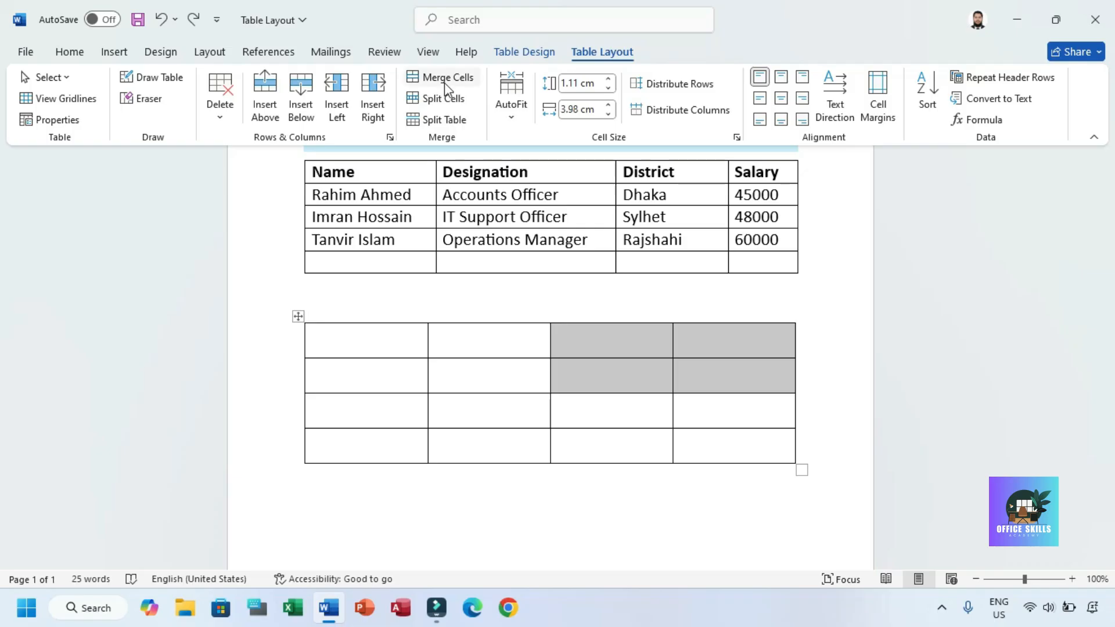
click(444, 82)
Split the merged cell of the empty table into 2 columns and 2 rows
click(629, 364)
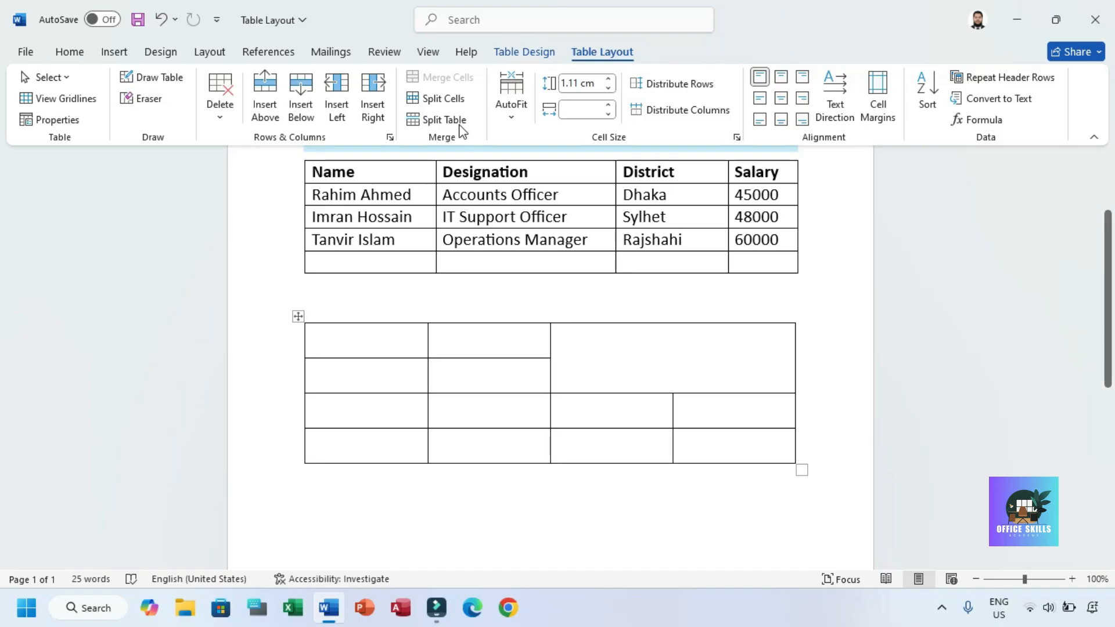
click(441, 100)
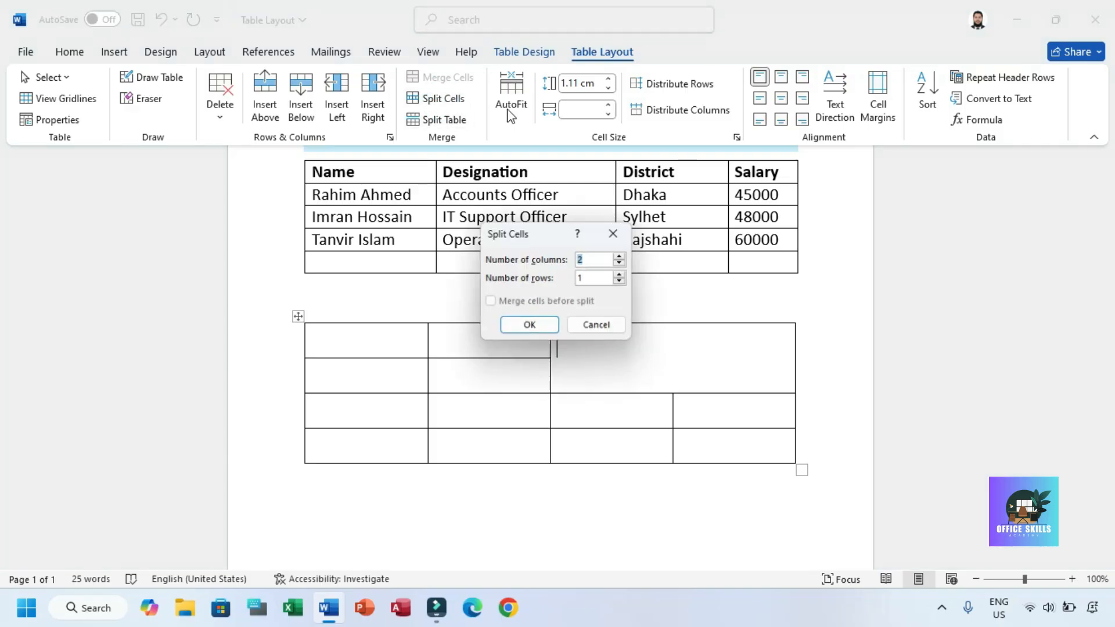
drag(552, 233, 908, 169)
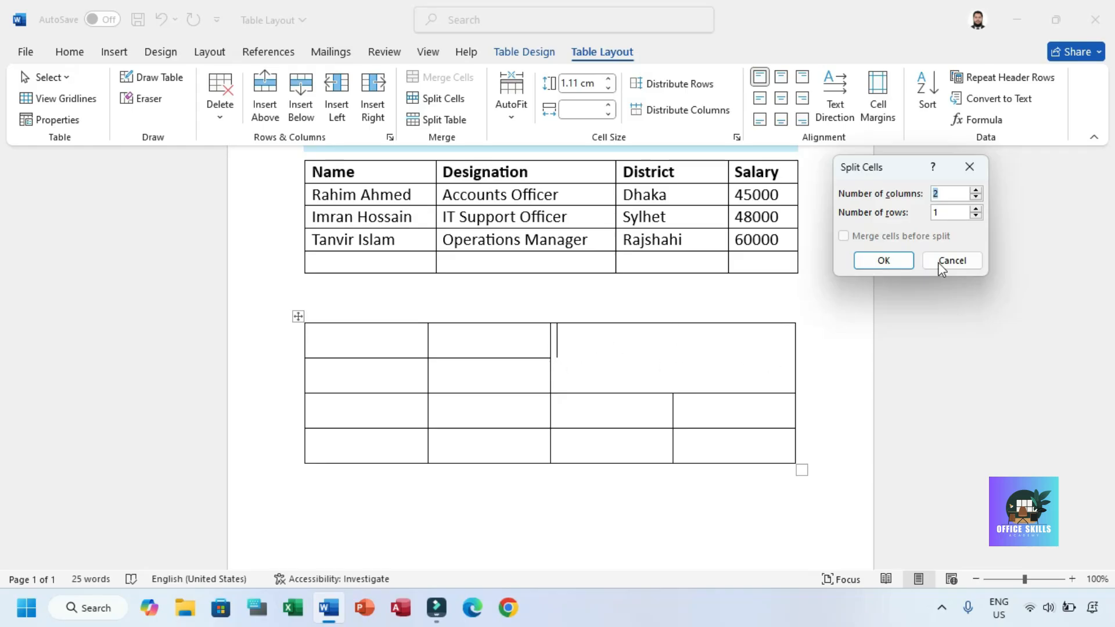
click(975, 208)
click(894, 261)
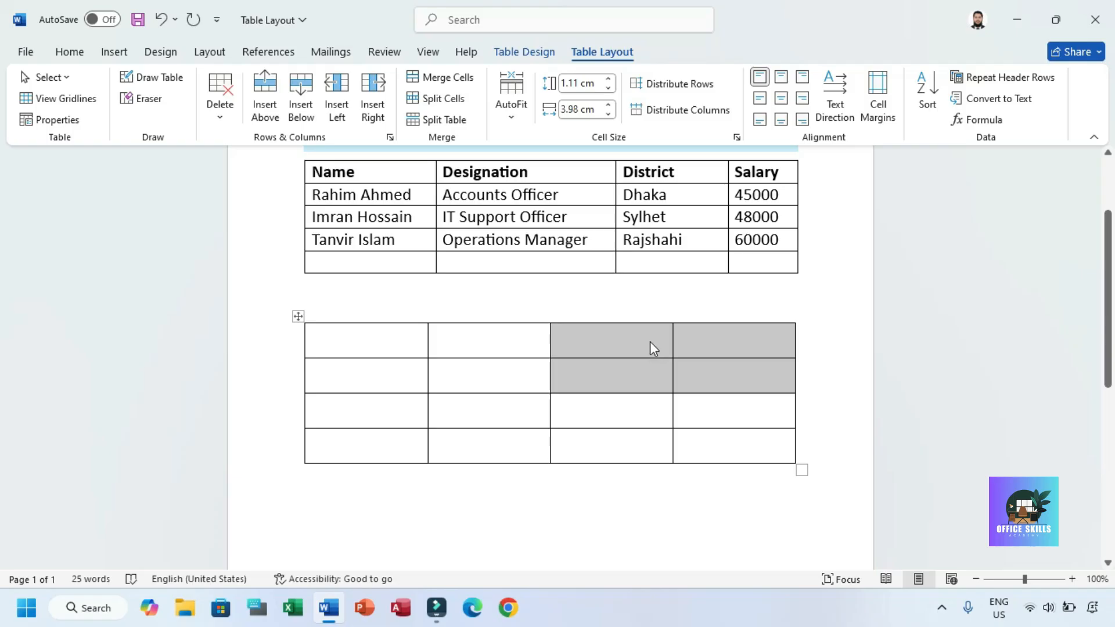
click(641, 364)
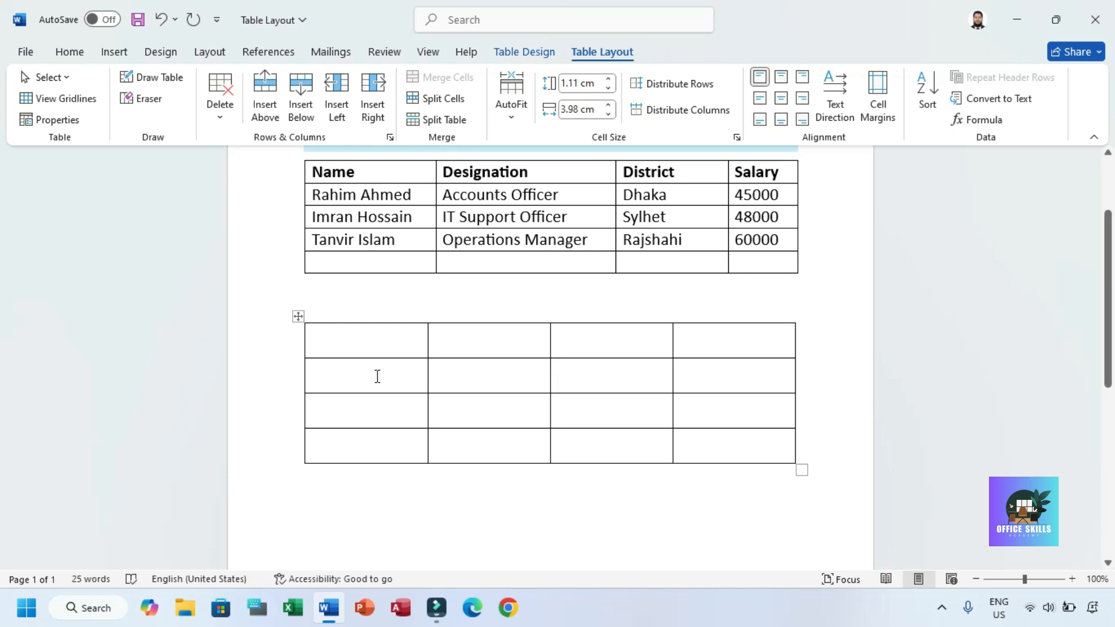
Add a new row at the end of the empty table
click(737, 407)
click(766, 443)
key(Tab)
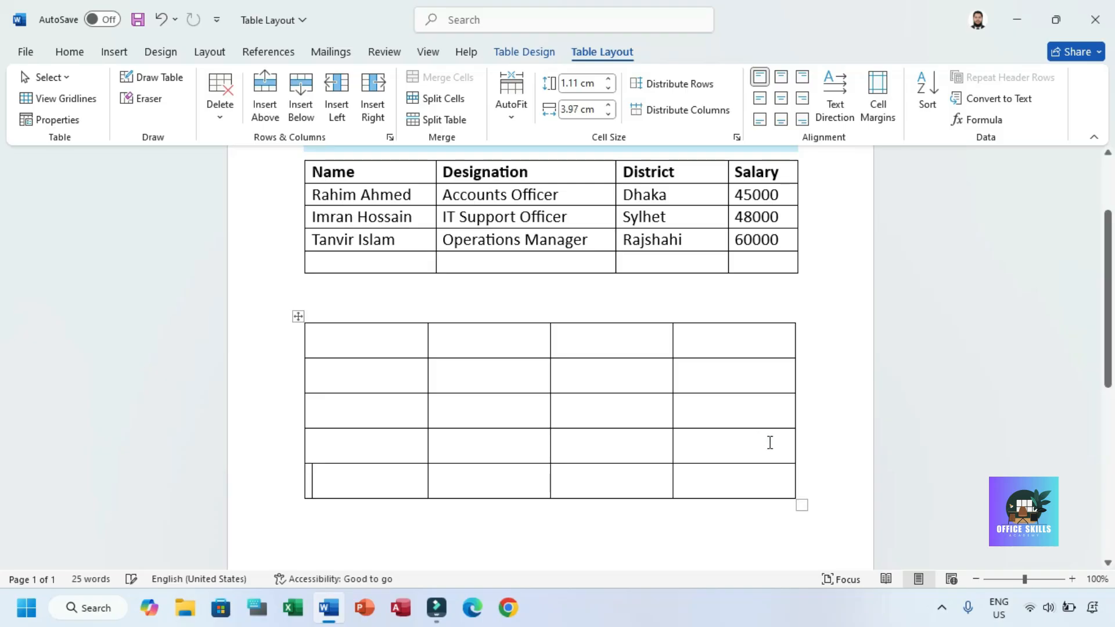
Split the empty table into two tables so that its third row starts the second table
click(352, 406)
click(448, 122)
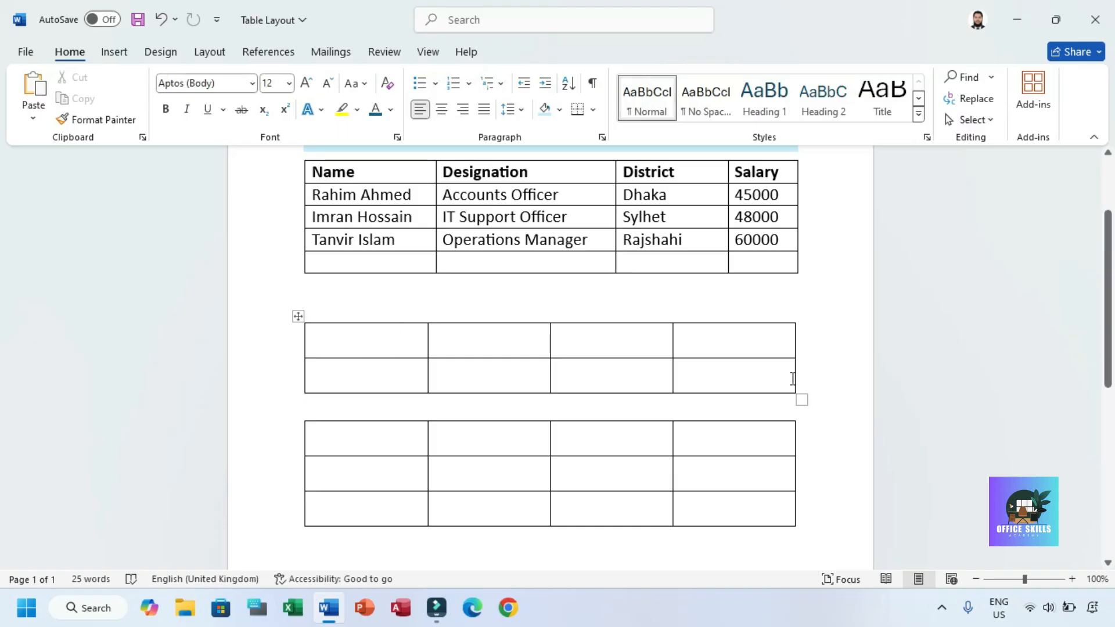
click(331, 440)
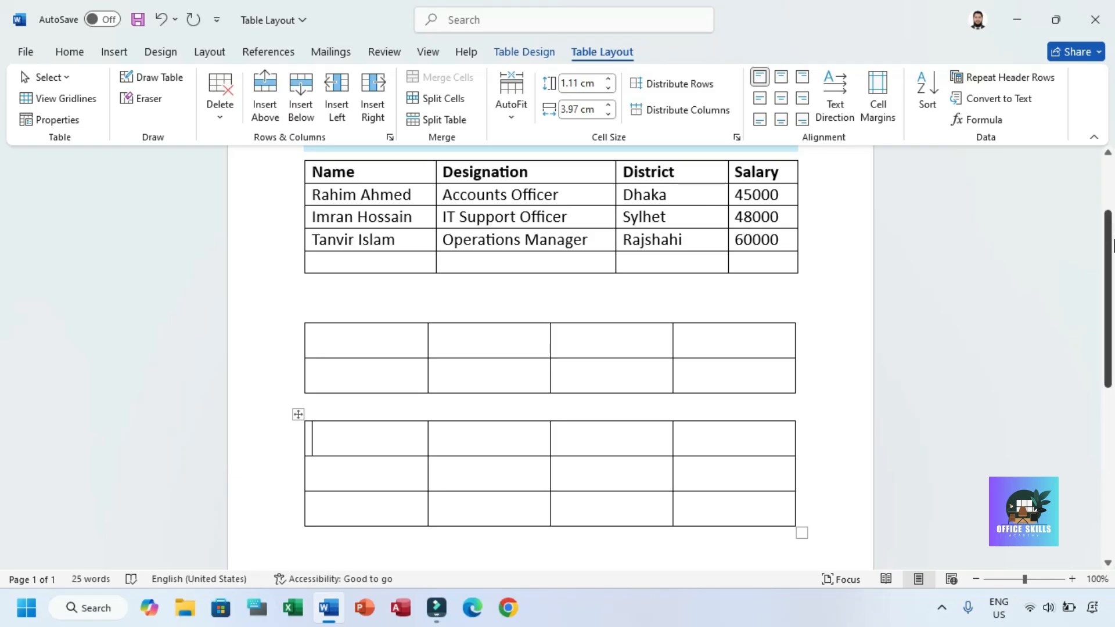
scroll(1109, 232, up, 2)
scroll(1112, 227, down, 3)
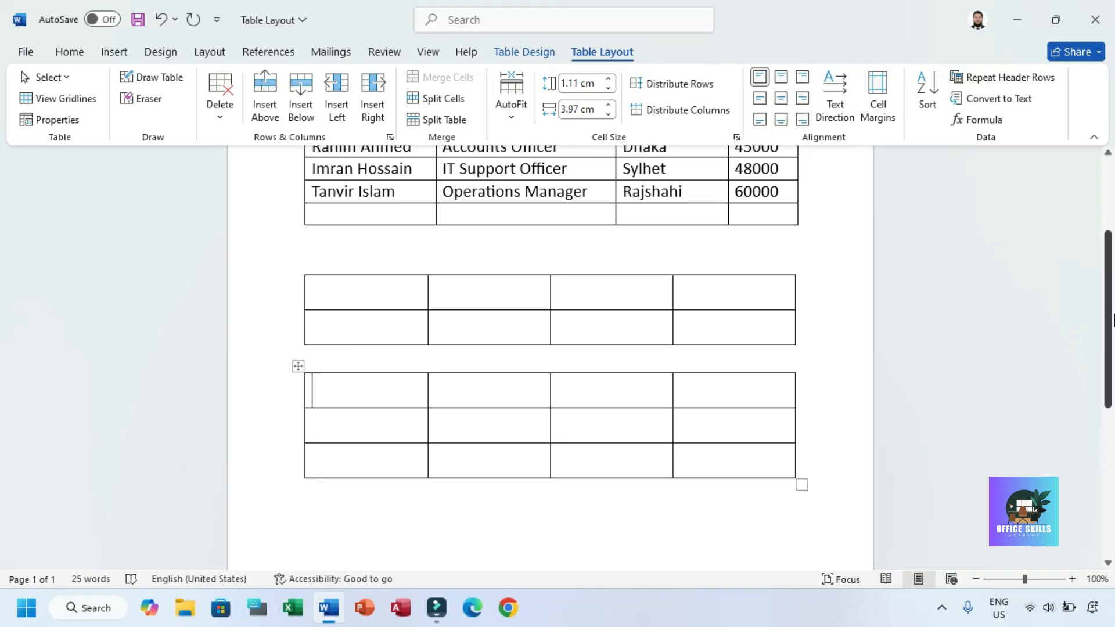
scroll(1112, 230, up, 3)
scroll(1112, 232, down, 1)
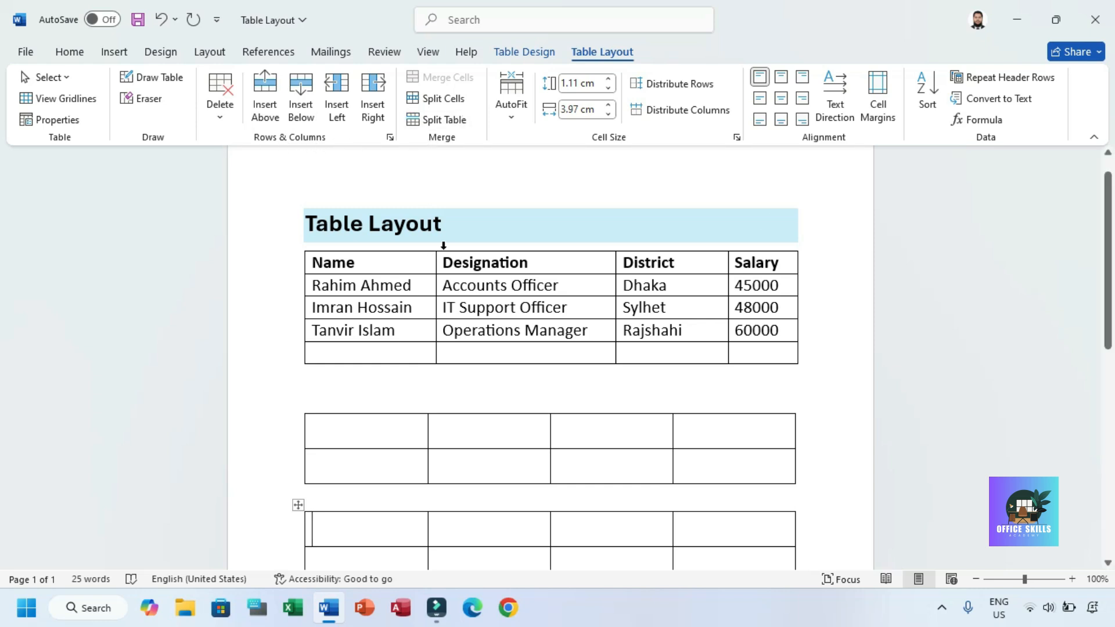
mouse_move(1108, 242)
mouse_down()
mouse_move(1111, 296)
mouse_move(1113, 255)
mouse_up()
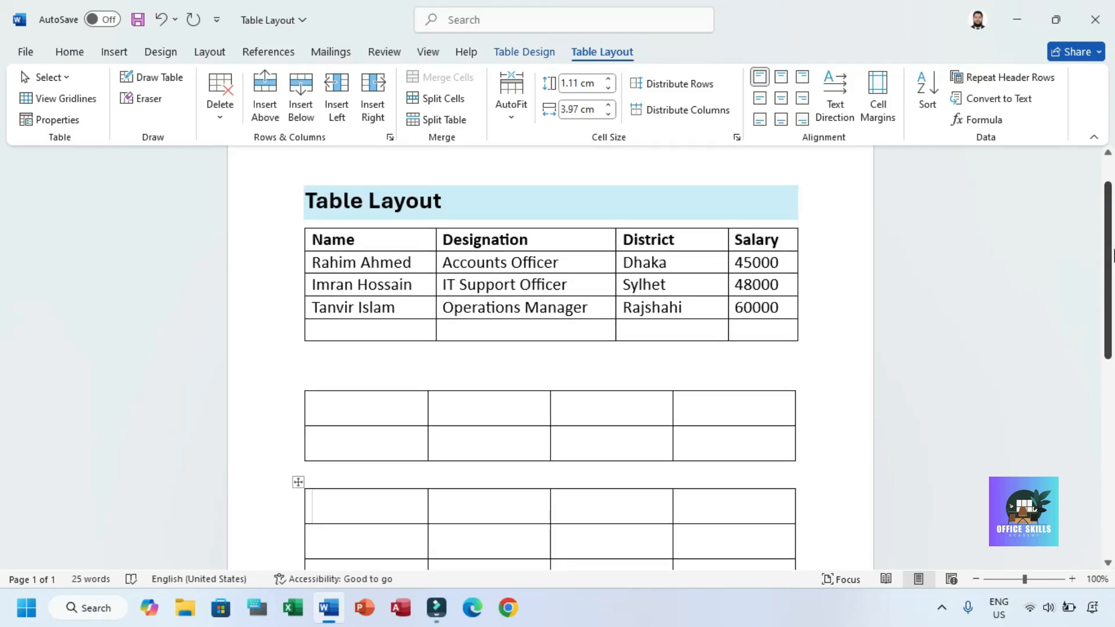